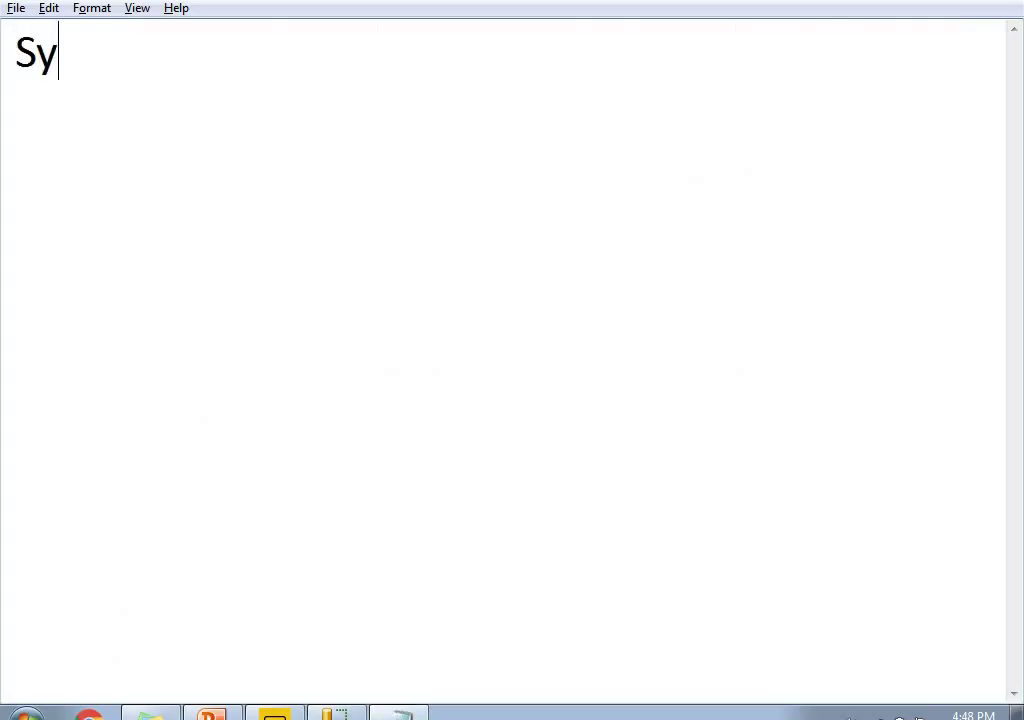
# Step: Write the heading 'Syntax :' with the line UPPER(<Text>) beneath it
pyautogui.write('nta')
pyautogui.press('BackSpace')
pyautogui.write('tax')
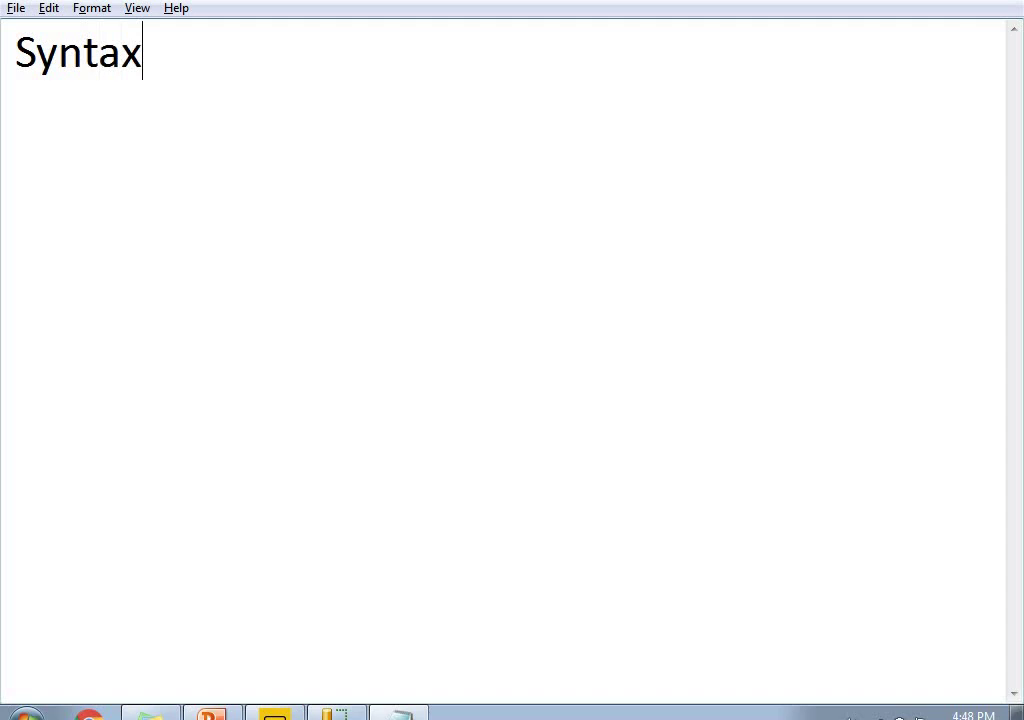
pyautogui.write(' :')
pyautogui.press('Return')
pyautogui.write('UPPER(')
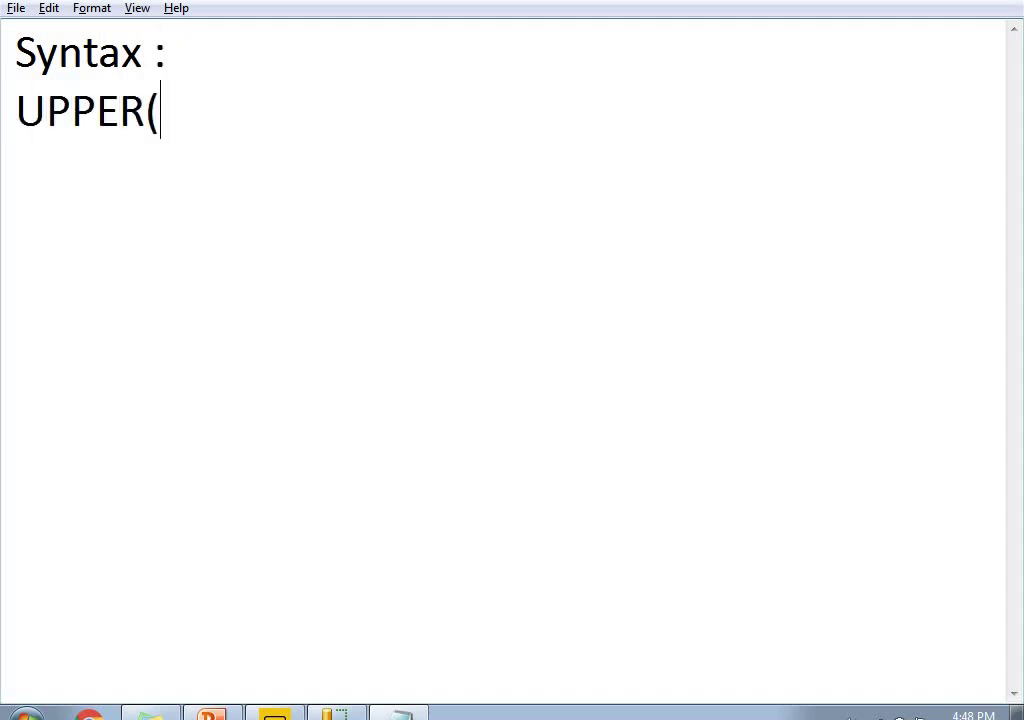
pyautogui.write('<Text')
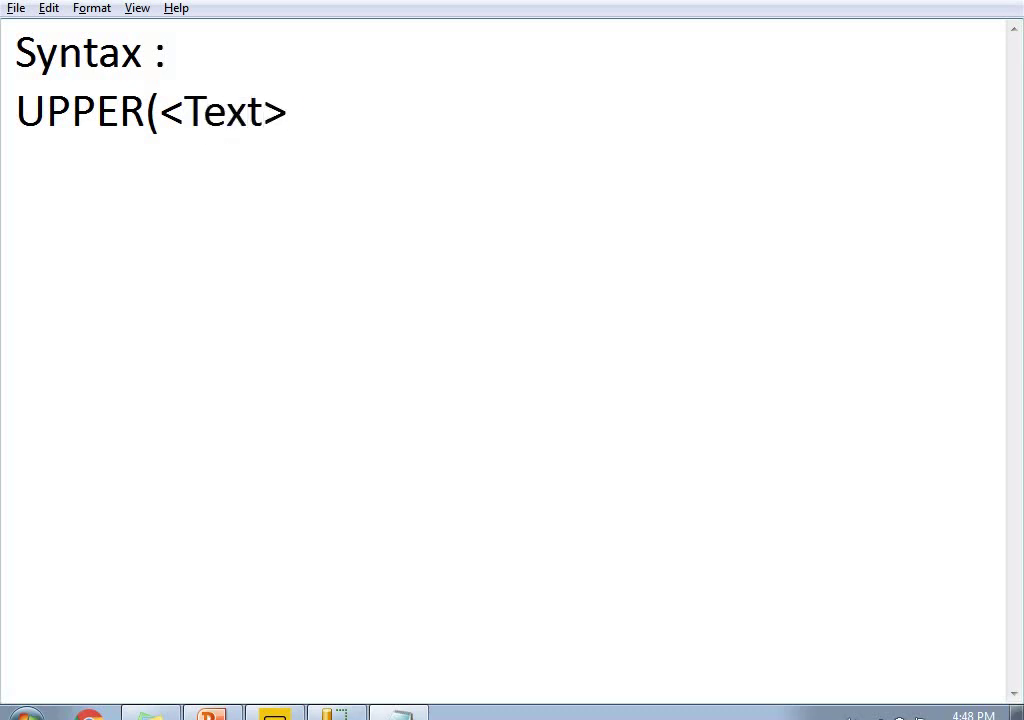
pyautogui.write(')')
# Step: Add the example Upper("Abc") --> ABC after a blank line, then begin a new line
pyautogui.press('Return')
pyautogui.press('Return')
pyautogui.write('Upper')
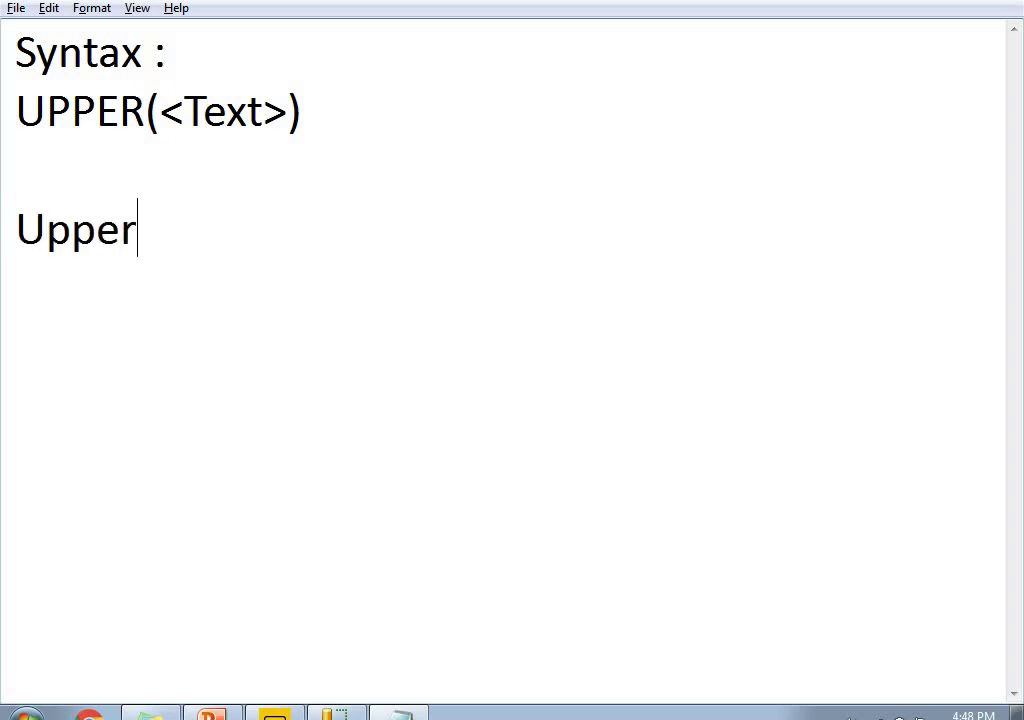
pyautogui.write('("Abc") ')
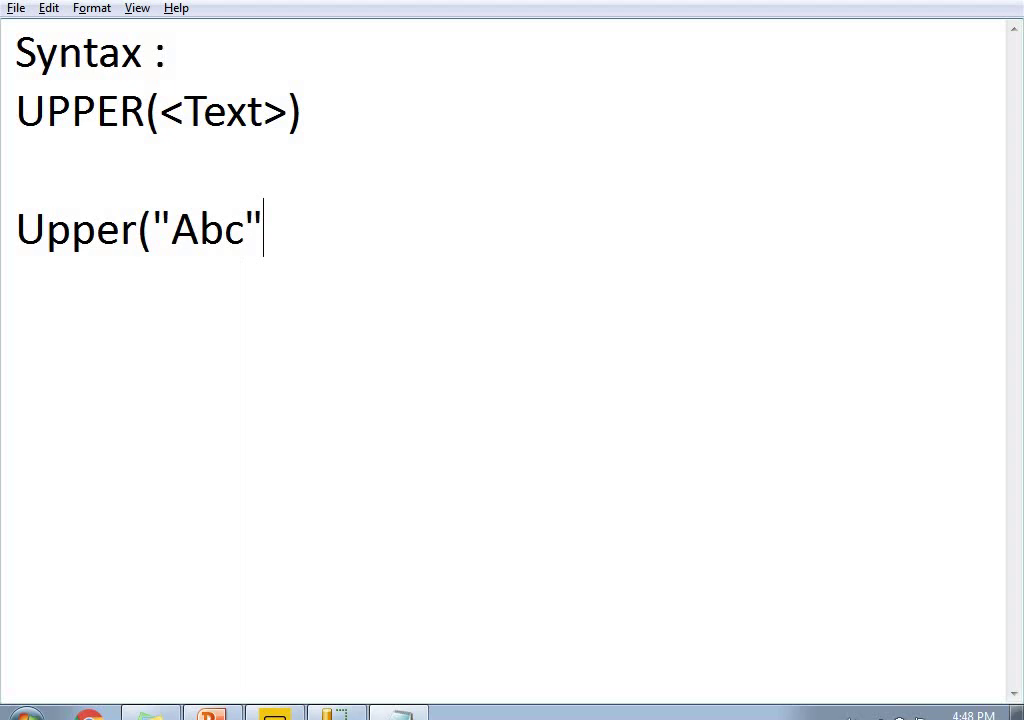
pyautogui.write('00')
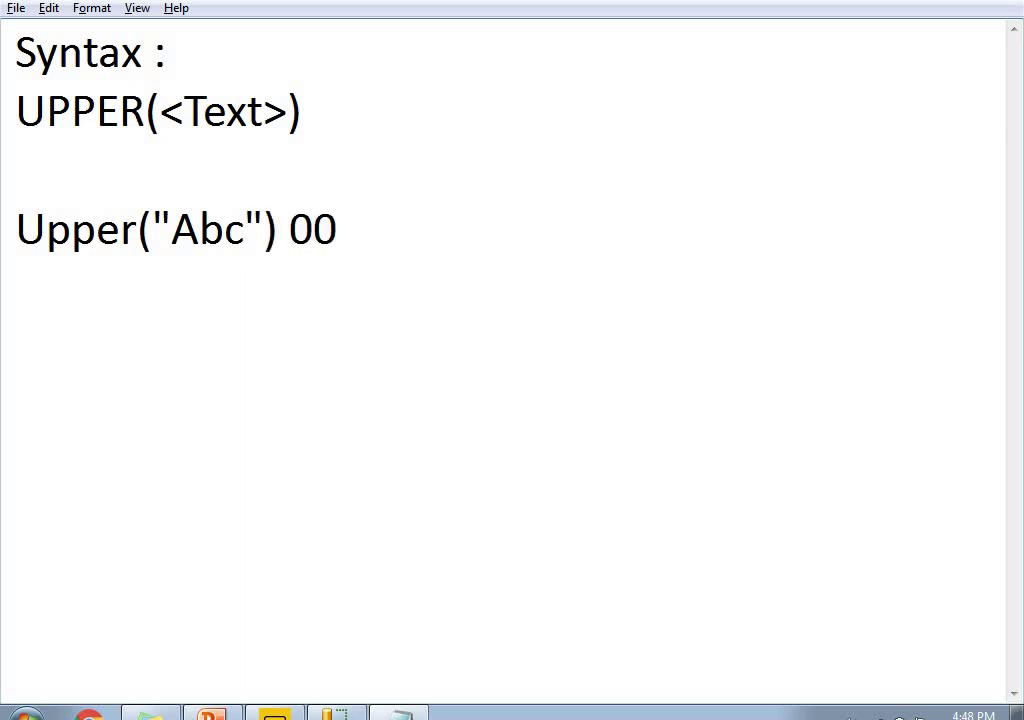
pyautogui.press('BackSpace')
pyautogui.press('BackSpace')
pyautogui.write('--> ')
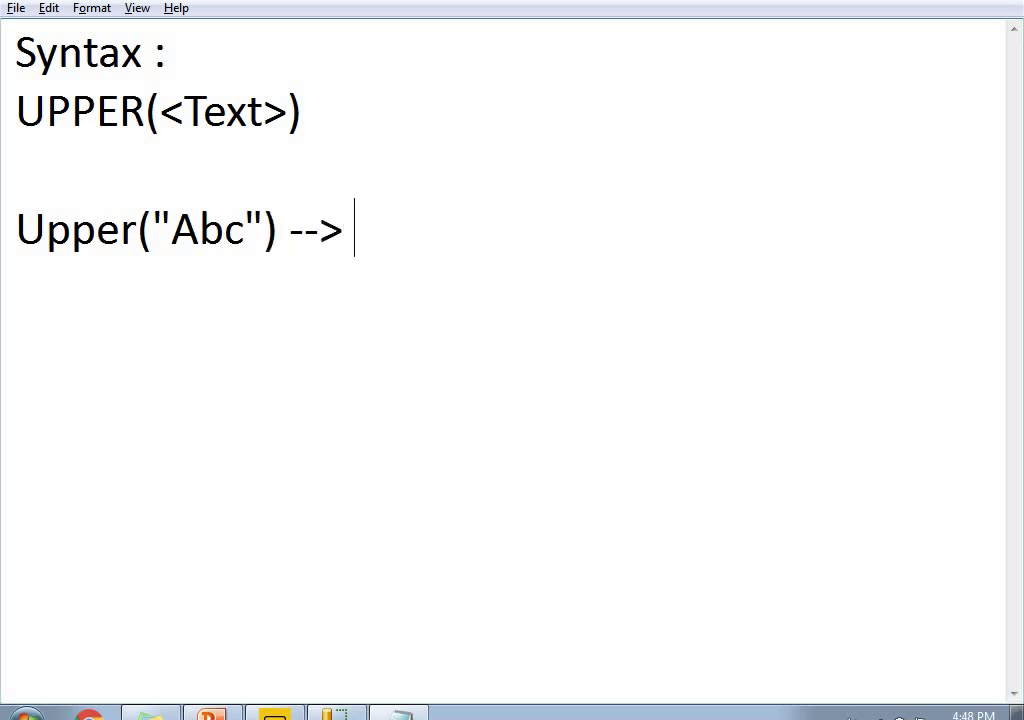
pyautogui.write('ABC')
pyautogui.press('Return')
pyautogui.press('Return')
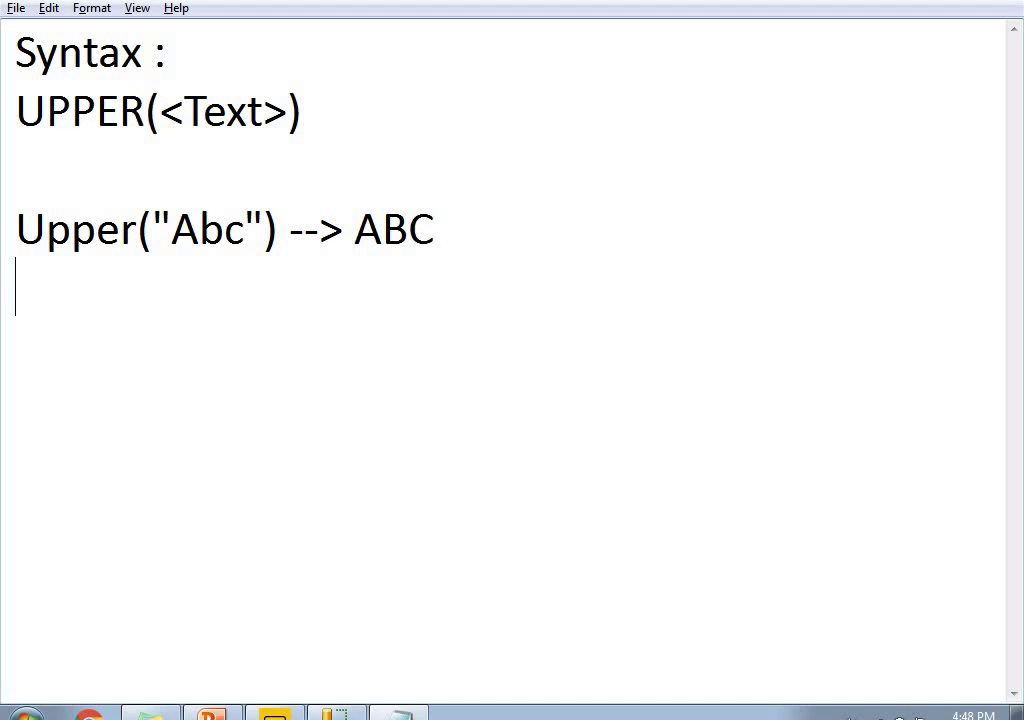
# Step: Type the example Upper("123AbC")--> 123ABC and highlight the letters AbC in the input
pyautogui.write('Upper')
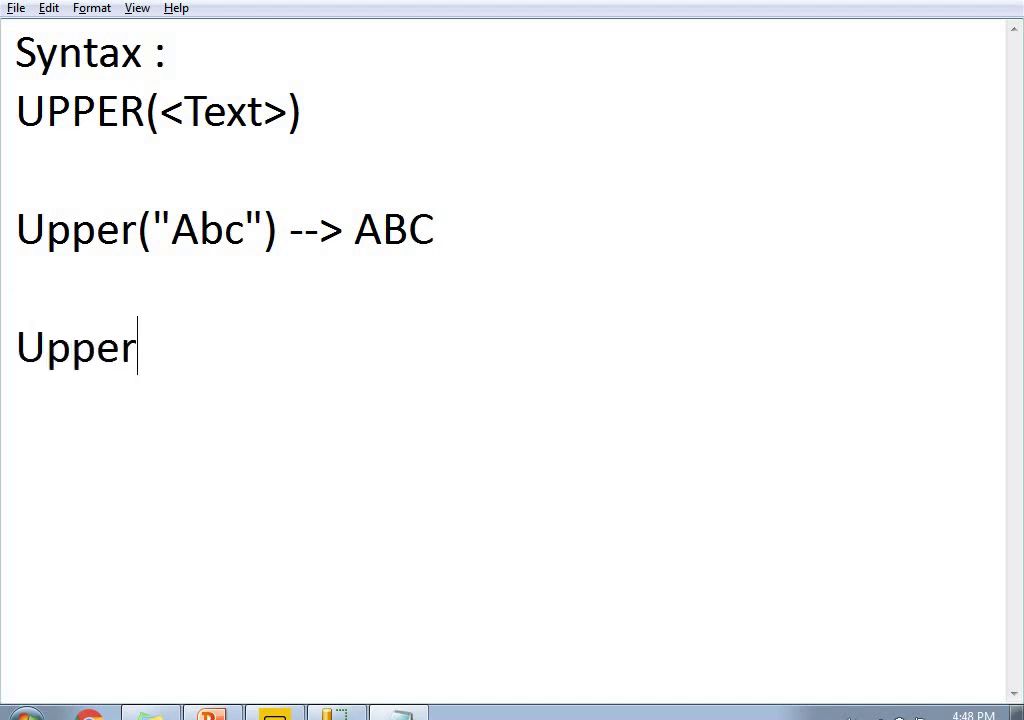
pyautogui.write('("1')
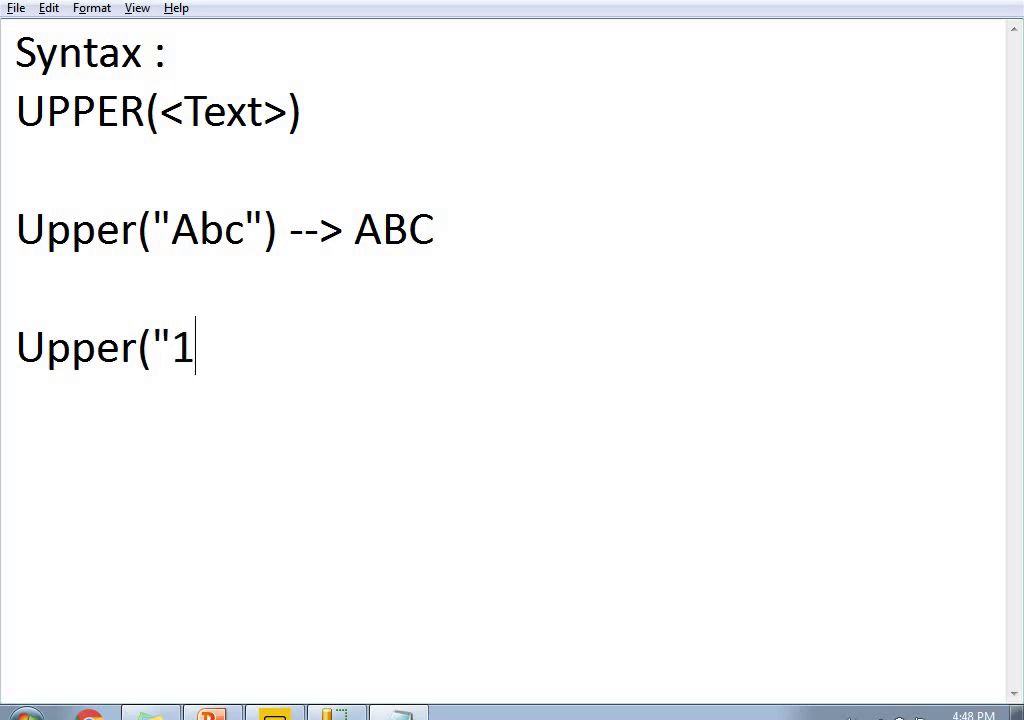
pyautogui.write('23A')
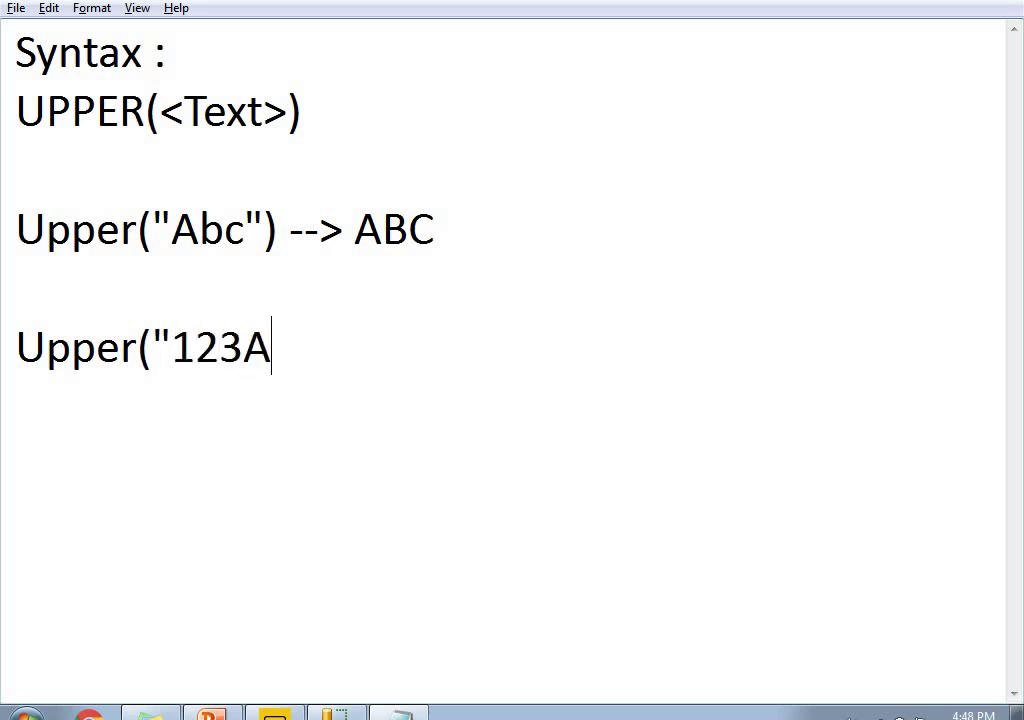
pyautogui.write('bC')
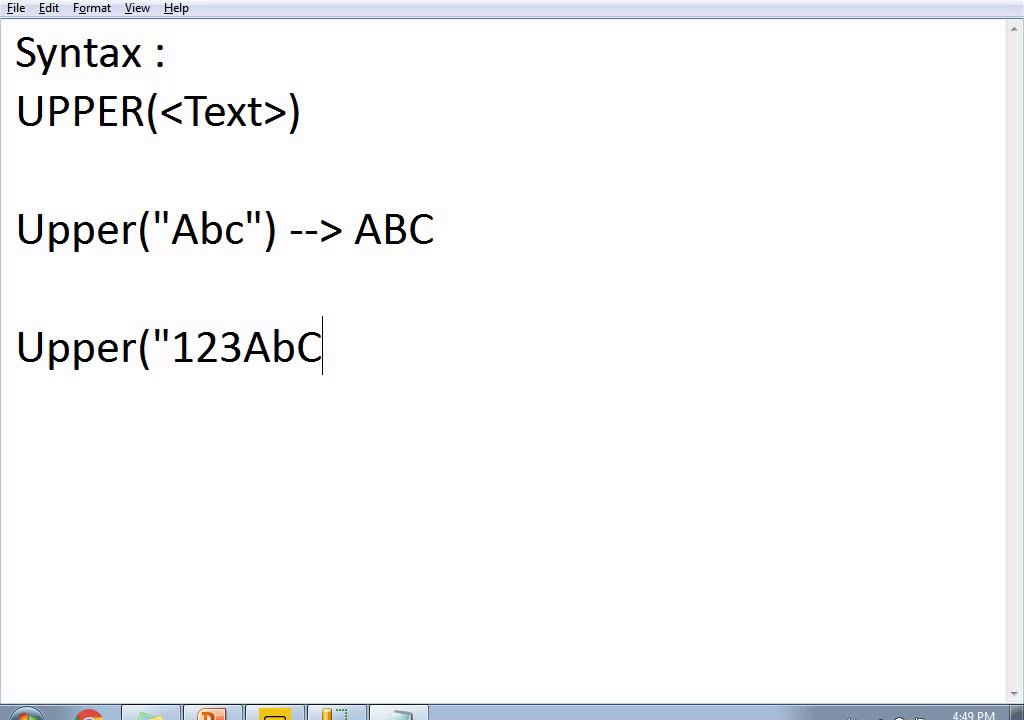
pyautogui.write('")--')
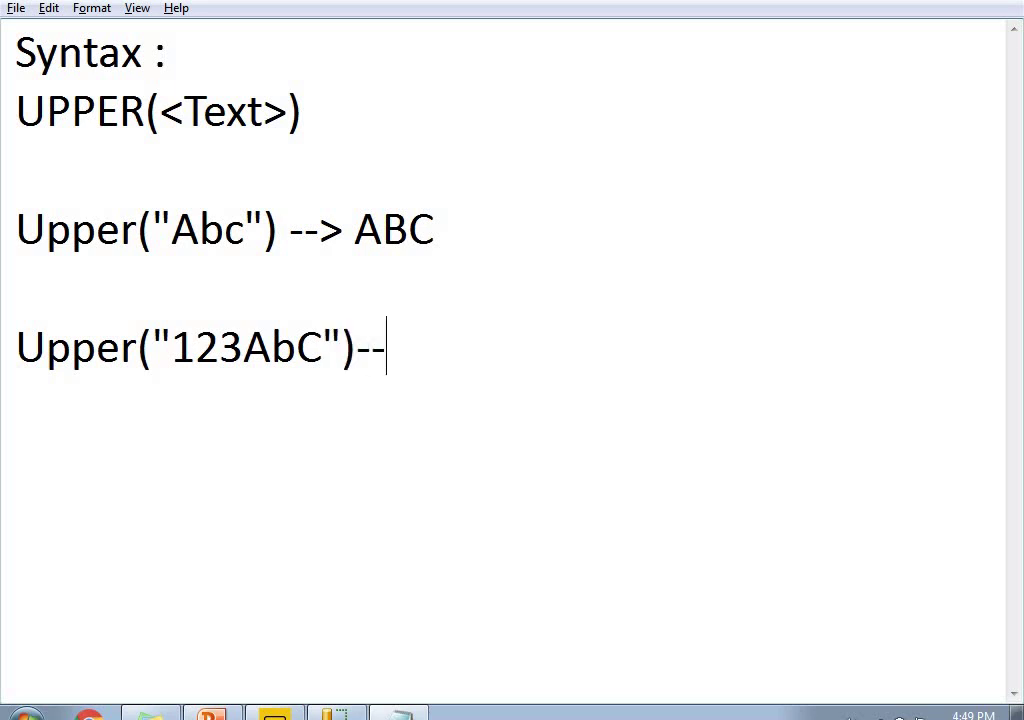
pyautogui.write('> 123')
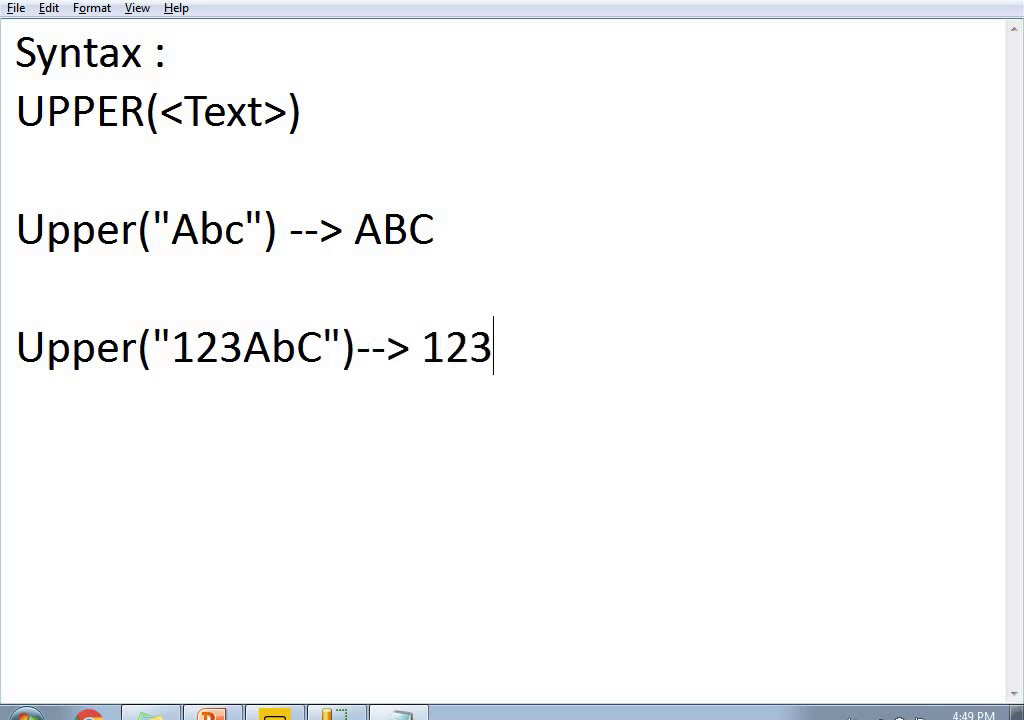
pyautogui.write('ABC')
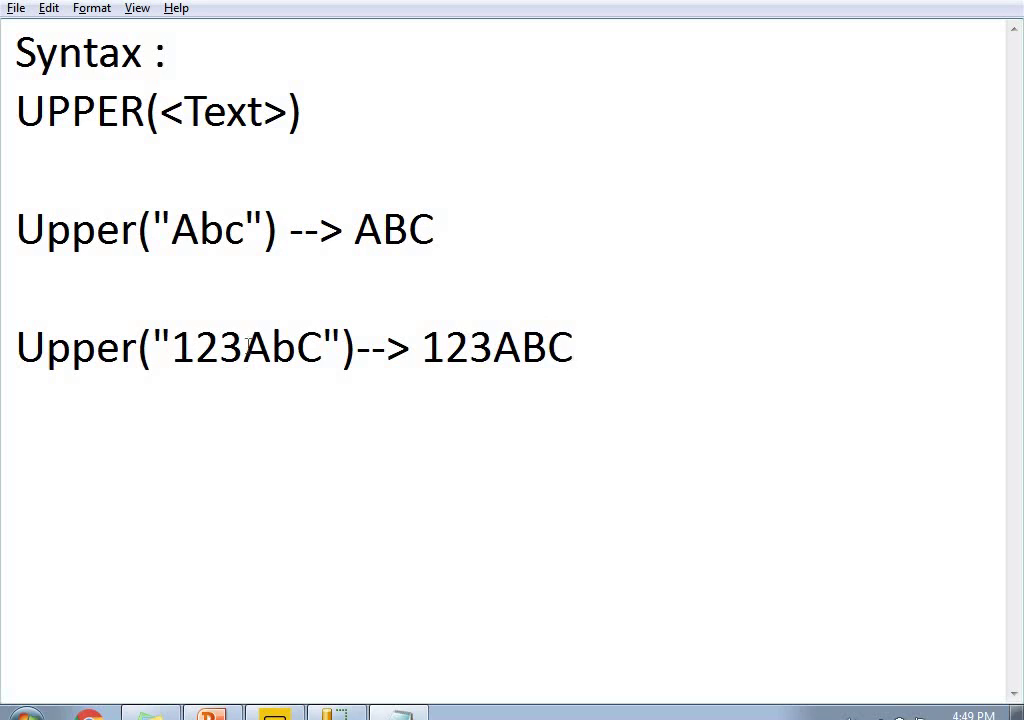
pyautogui.click(243, 347)
pyautogui.hotkey('shift', 'Right')
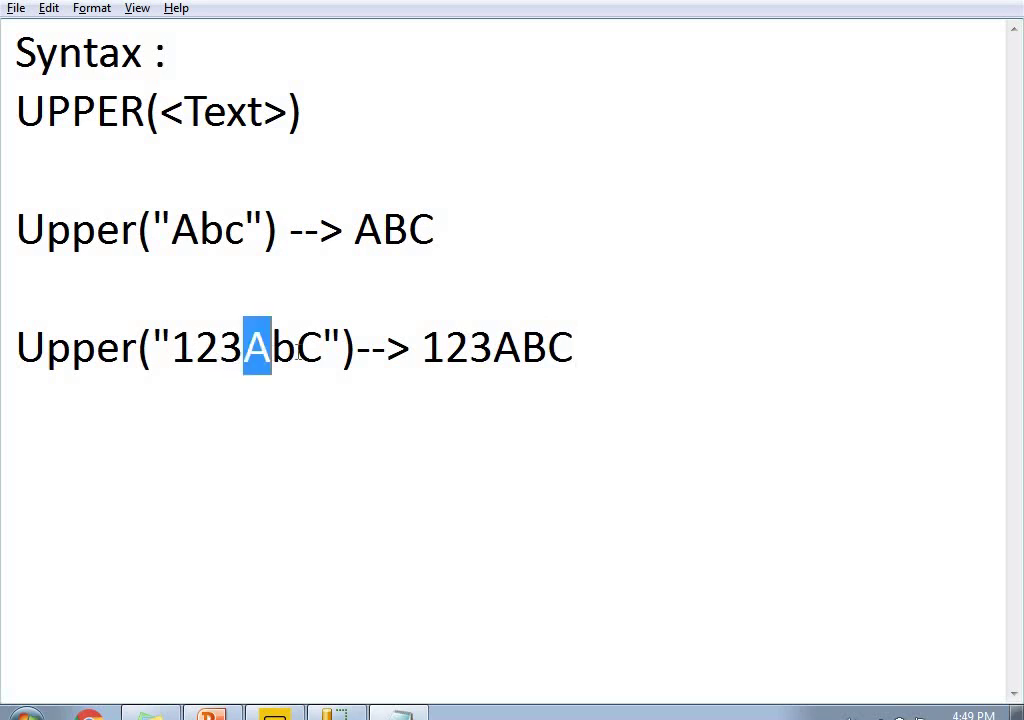
pyautogui.moveTo(297, 350); pyautogui.dragTo(316, 350)
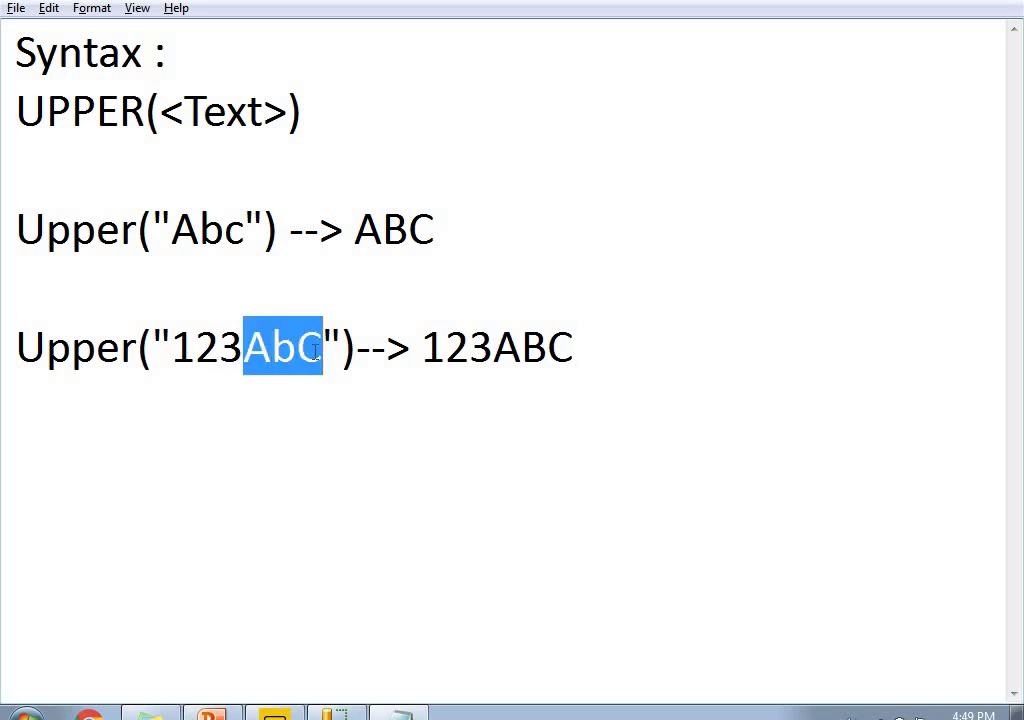
pyautogui.click(245, 348)
# Step: Highlight the unchanged digits 123 in the input and the uppercased ABC in the result
pyautogui.doubleClick(200, 352)
pyautogui.click(200, 352)
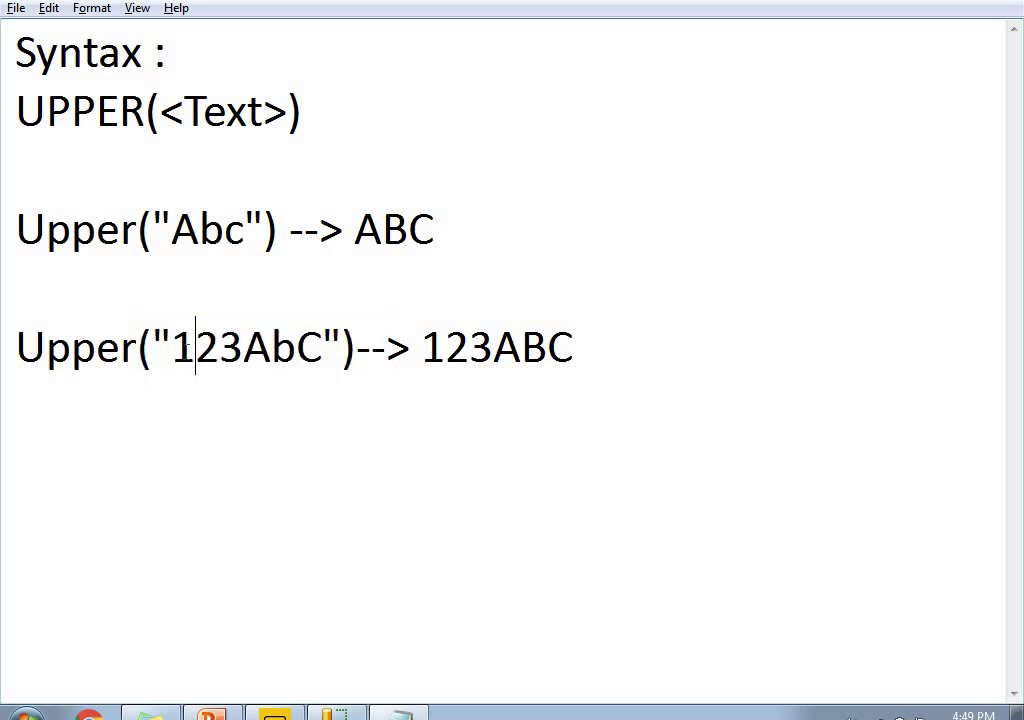
pyautogui.moveTo(172, 350); pyautogui.dragTo(243, 350)
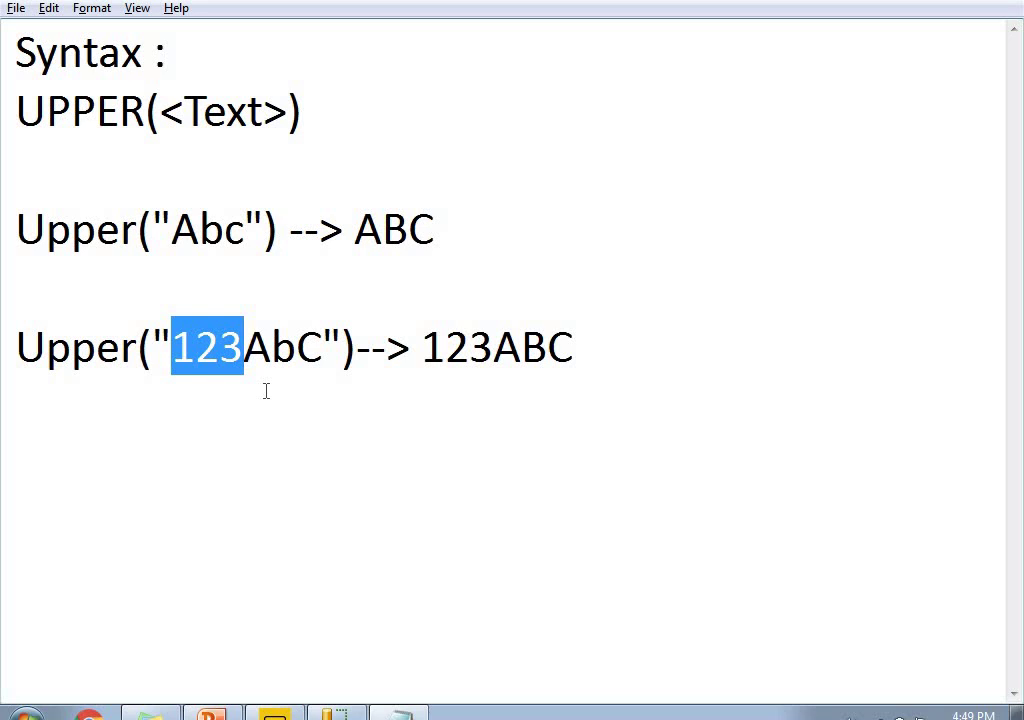
pyautogui.moveTo(494, 347); pyautogui.dragTo(574, 350)
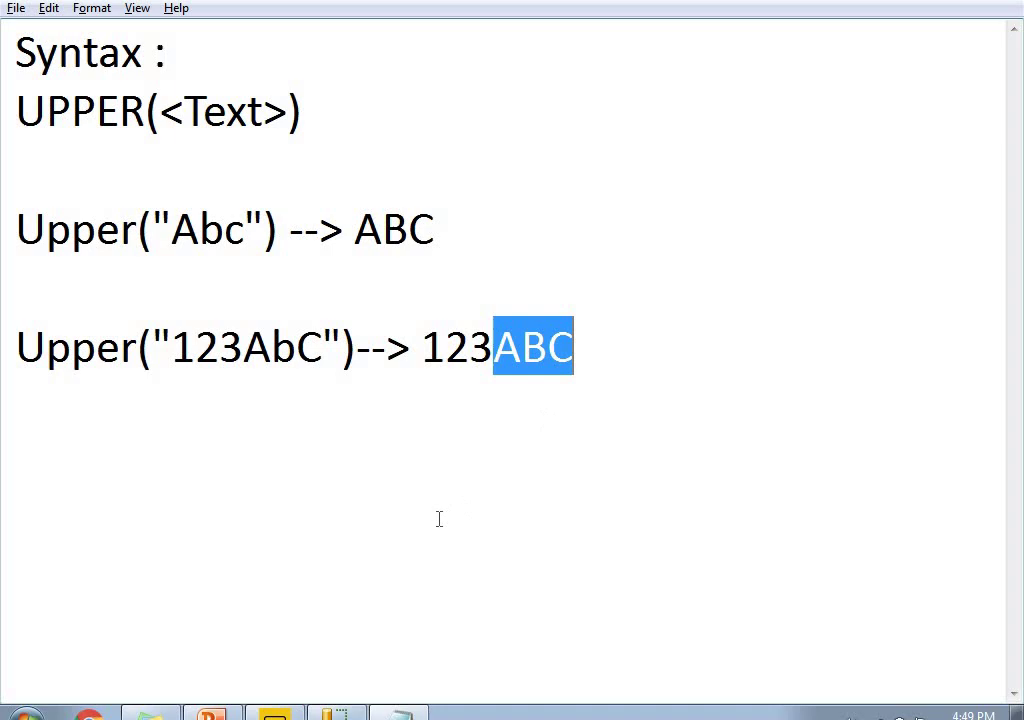
# Step: Switch to Power BI Desktop to see the Emp table's nine rows in Data view
pyautogui.hotkey('alt', 'Tab')
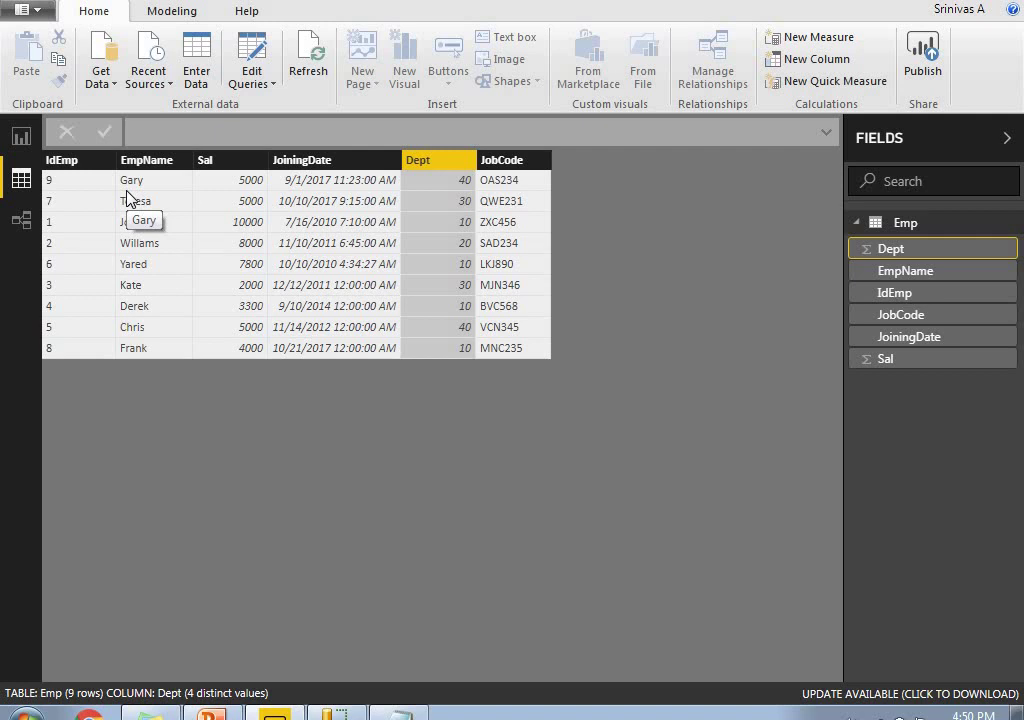
# Step: Create the calculated column EmpName_UpperCase = UPPER(Emp[EmpName]) in the Emp table
pyautogui.click(805, 60)
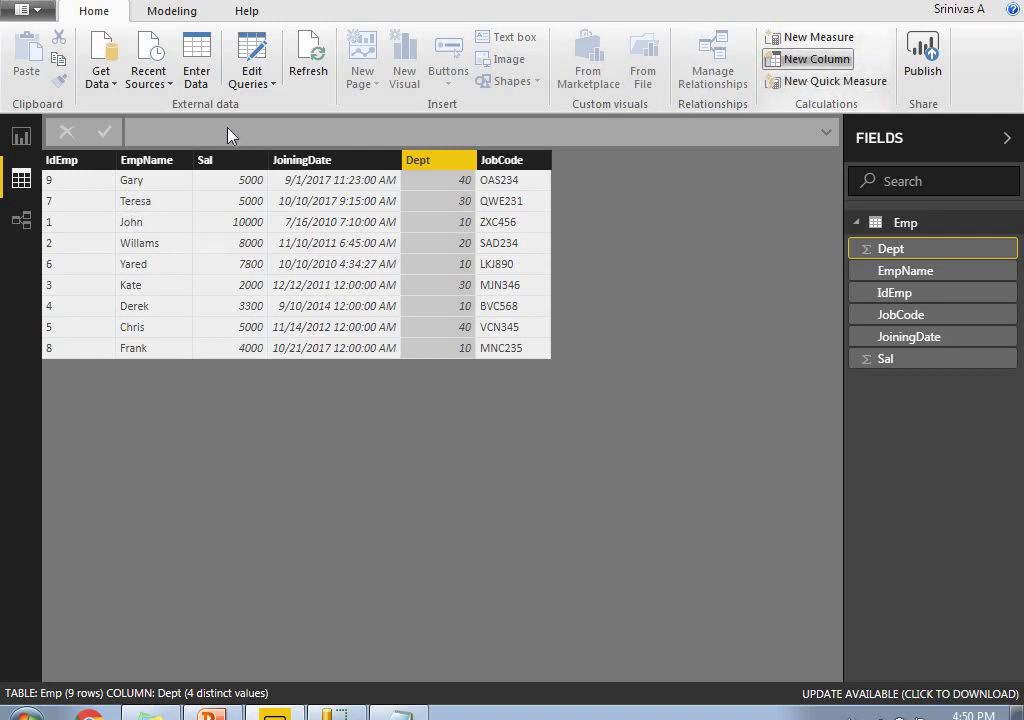
pyautogui.doubleClick(155, 131)
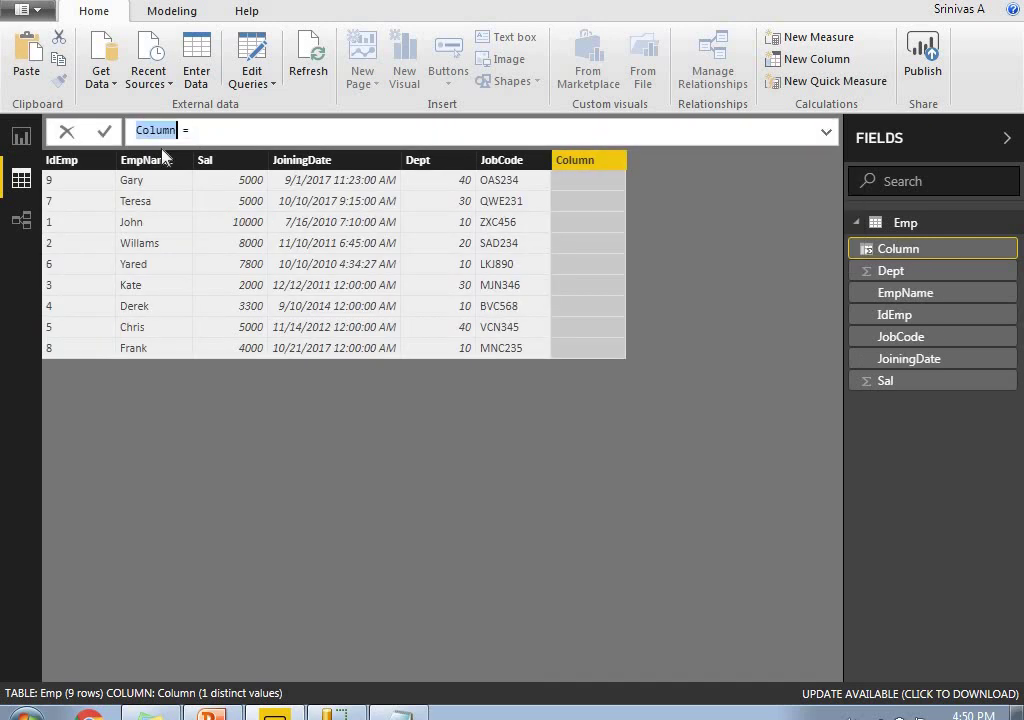
pyautogui.write('EmpN')
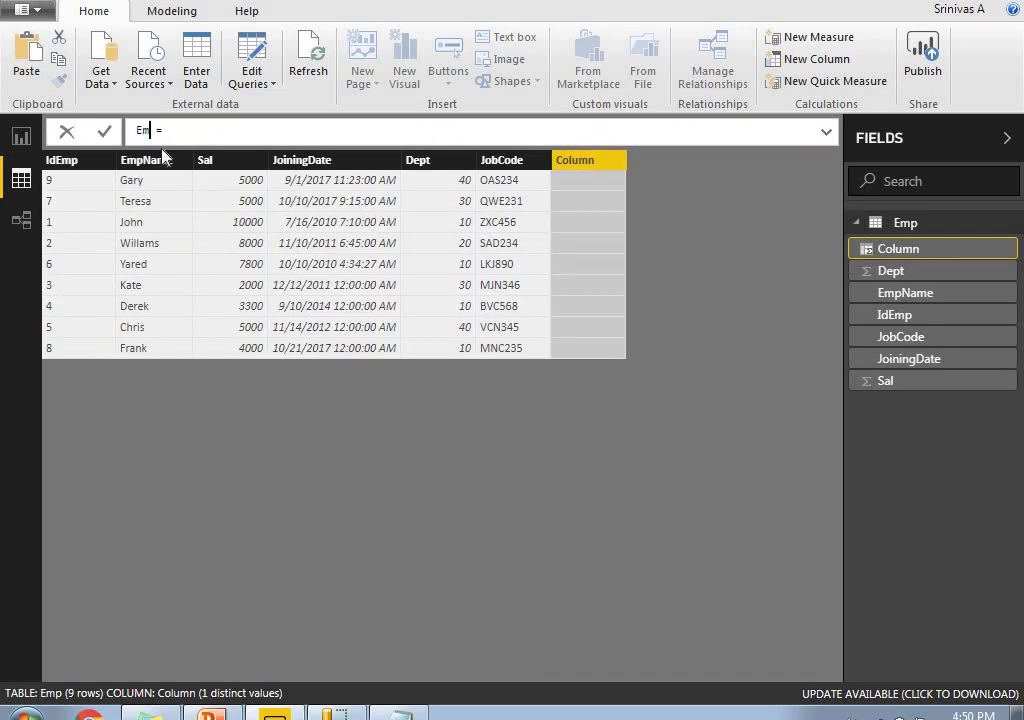
pyautogui.write('ame_upperCase')
pyautogui.press('Left')
pyautogui.press('Left')
pyautogui.press('Left')
pyautogui.press('Left')
pyautogui.press('Left')
pyautogui.press('Left')
pyautogui.press('Left')
pyautogui.press('Left')
pyautogui.press('Left')
pyautogui.press('Delete')
pyautogui.write('U')
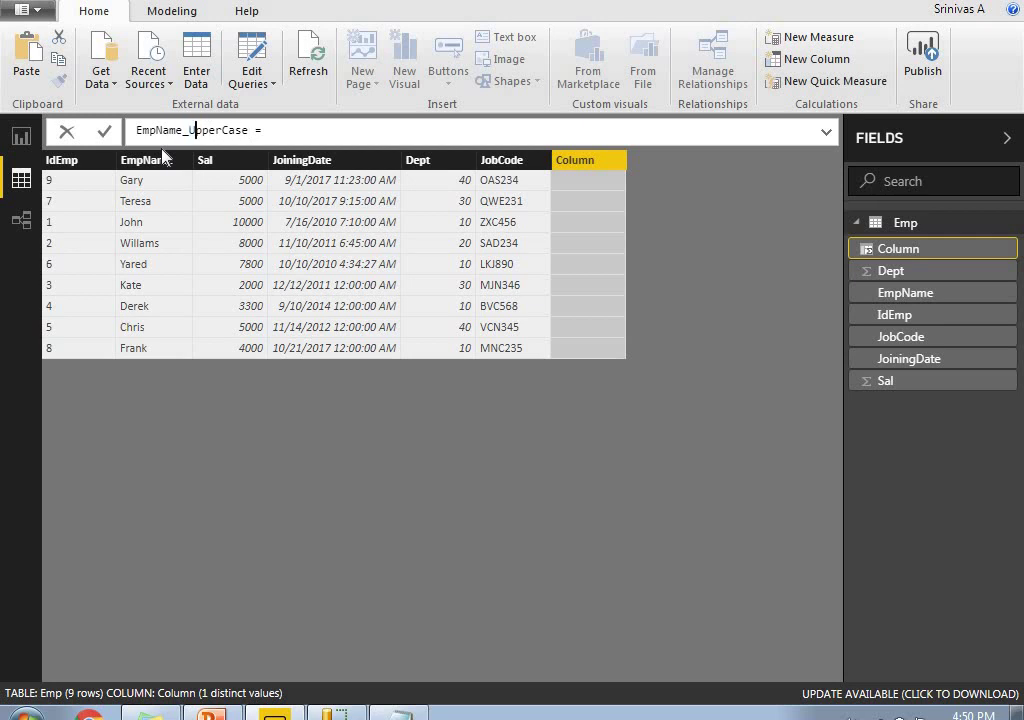
pyautogui.click(302, 137)
pyautogui.write('UPPER(')
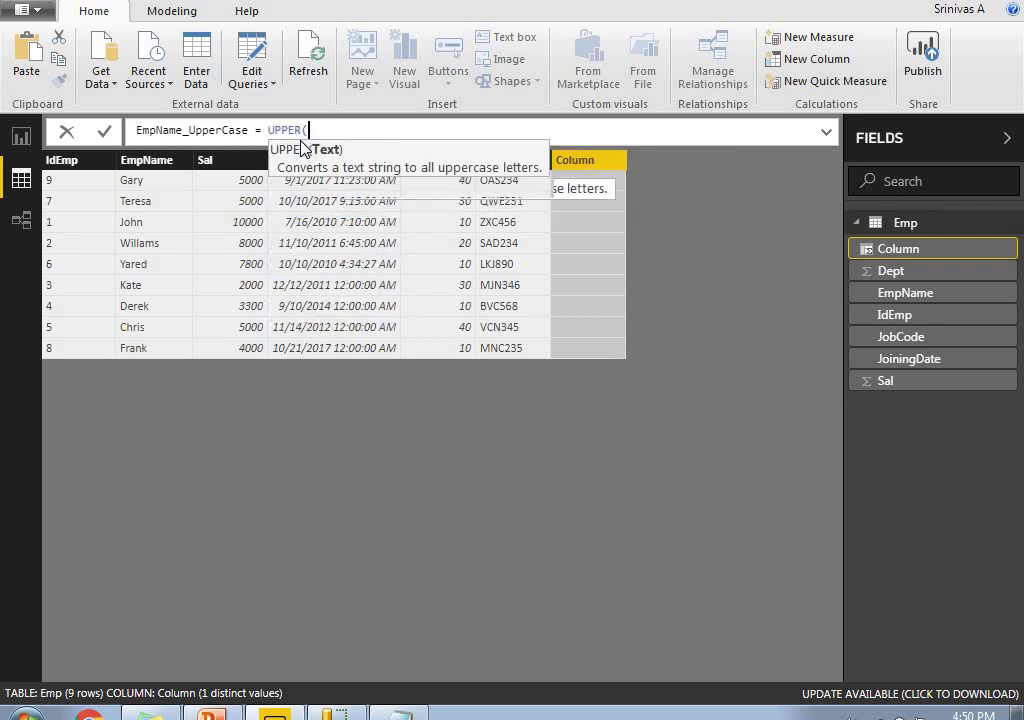
pyautogui.write('EMpn')
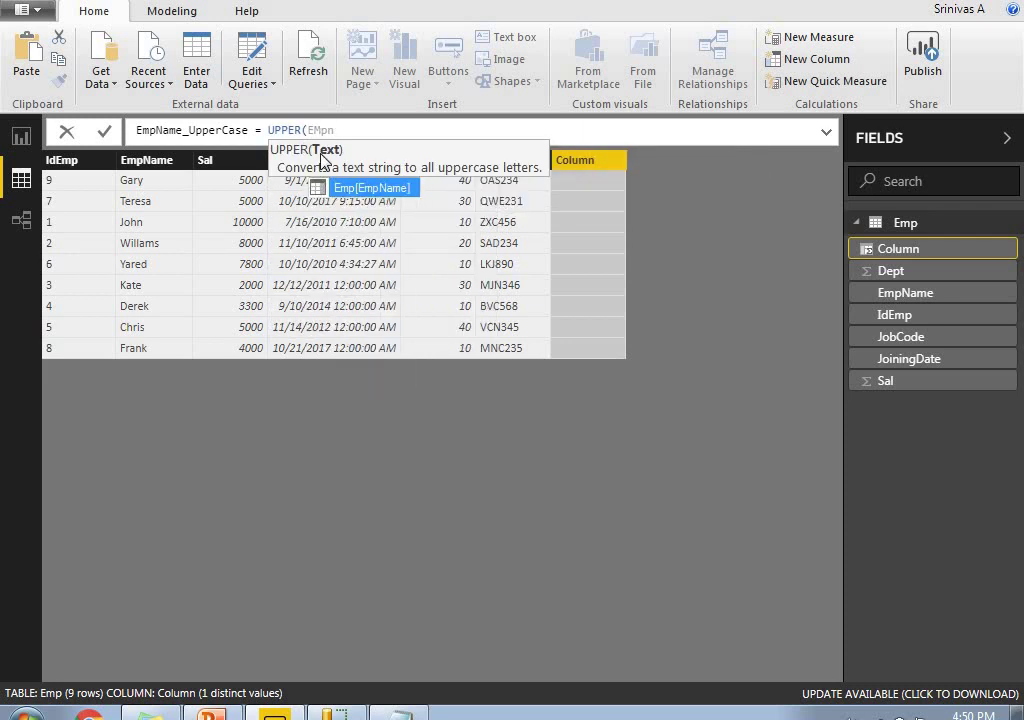
pyautogui.click(348, 190)
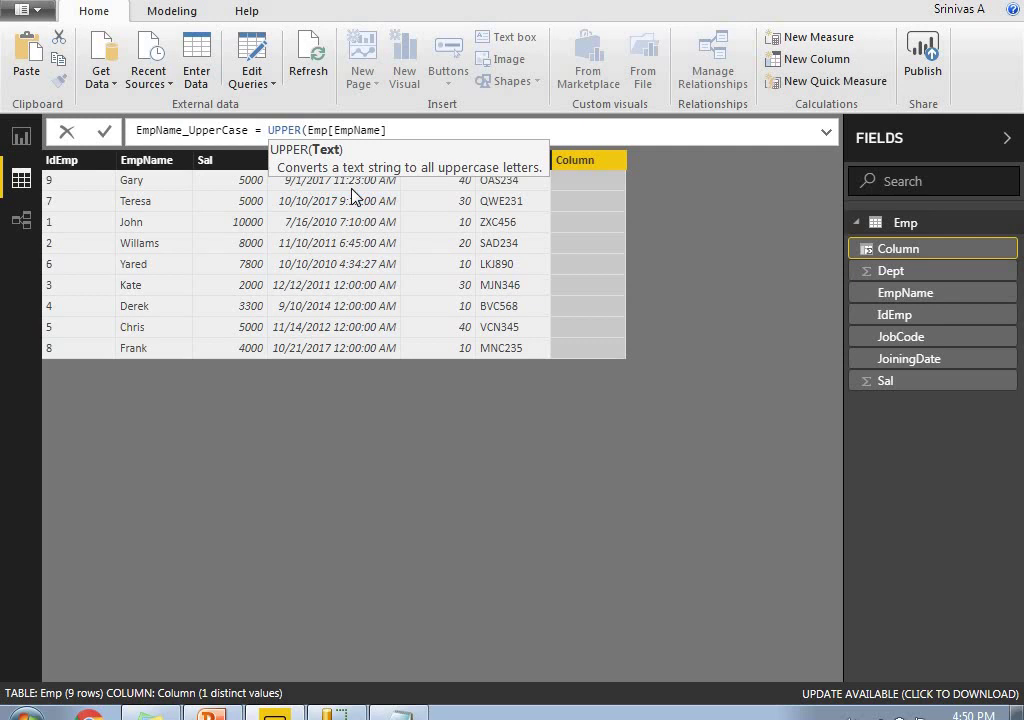
pyautogui.write(')')
pyautogui.press('Return')
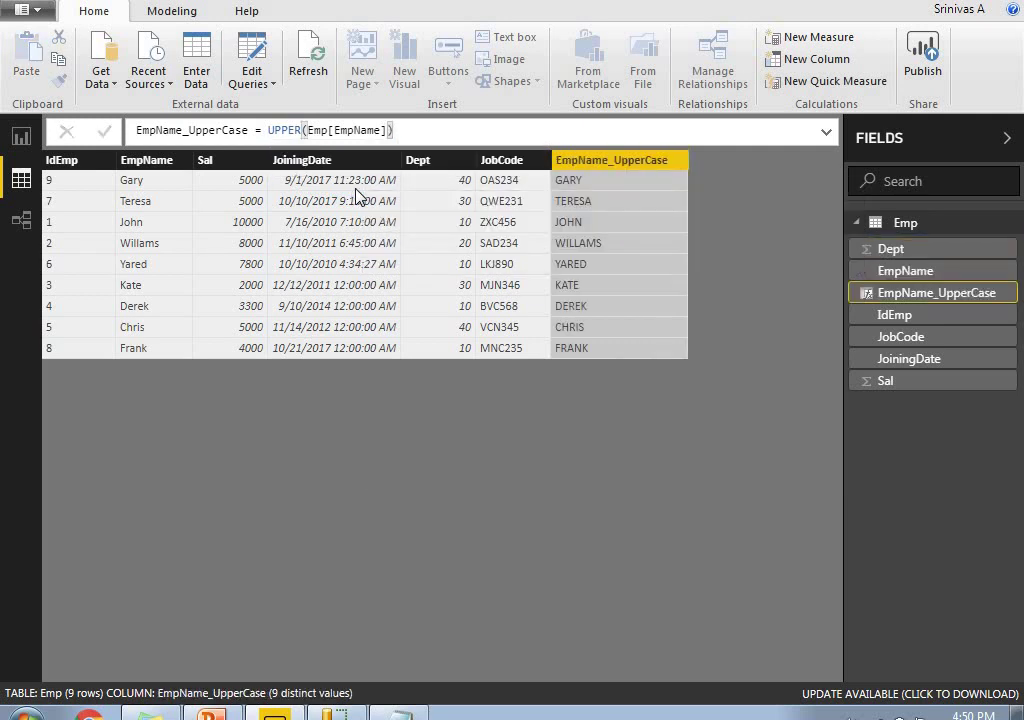
# Step: Compare the original EmpName column with the capitalised EmpName_UpperCase column
pyautogui.click(145, 192)
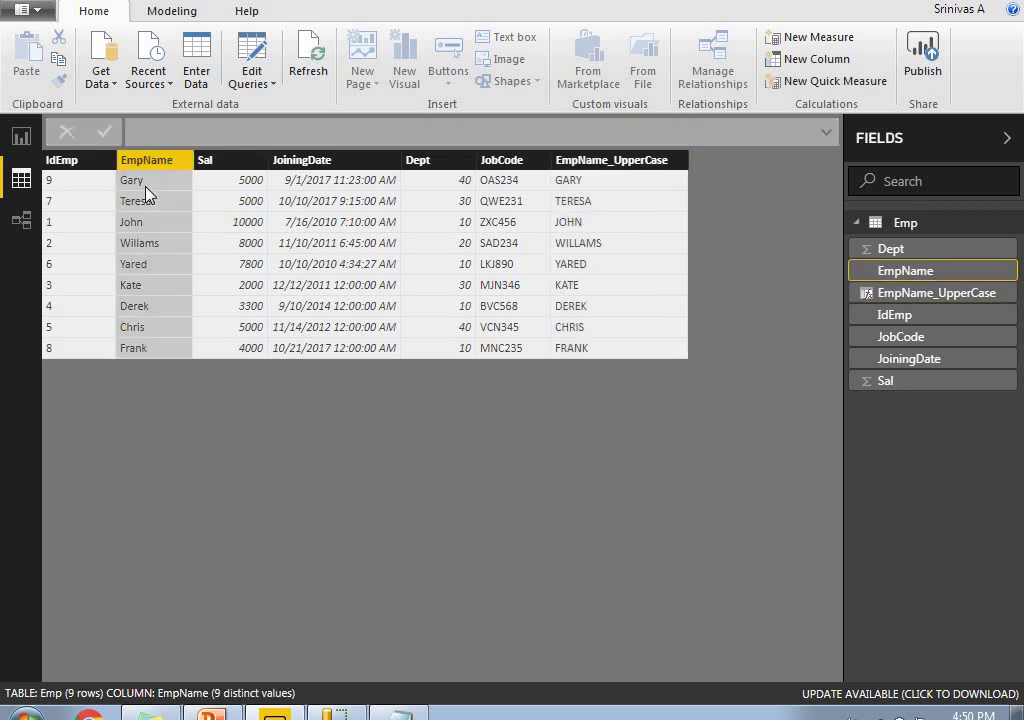
pyautogui.click(590, 200)
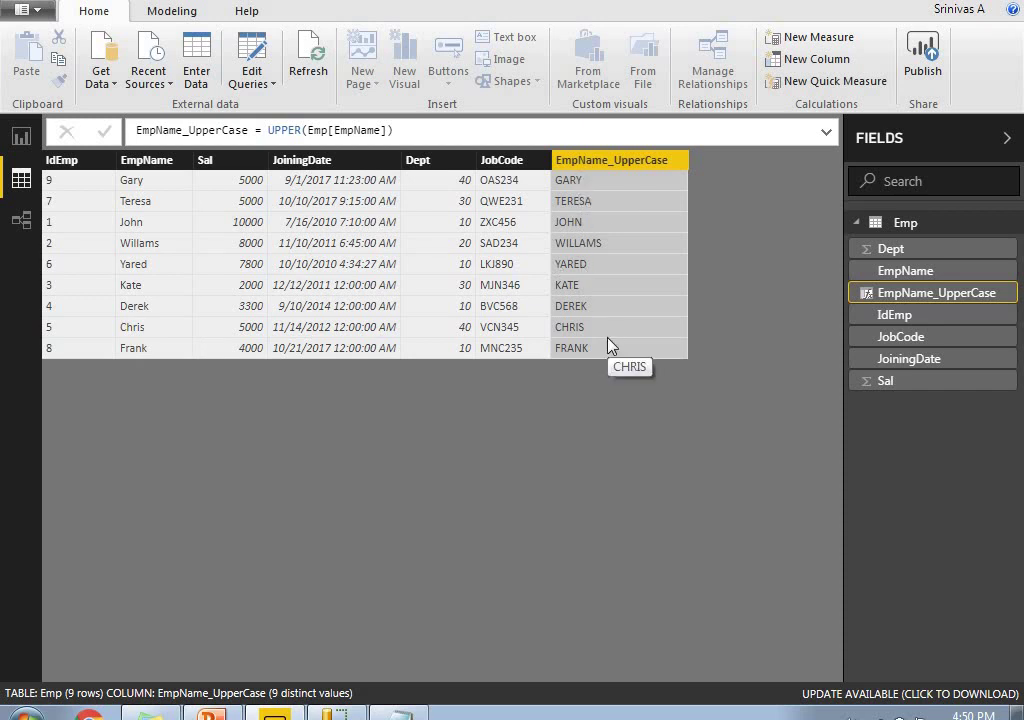
# Step: On the report page, build a table with EmpName_UpperCase and IdEmp, deleting the empty placeholder
pyautogui.click(22, 138)
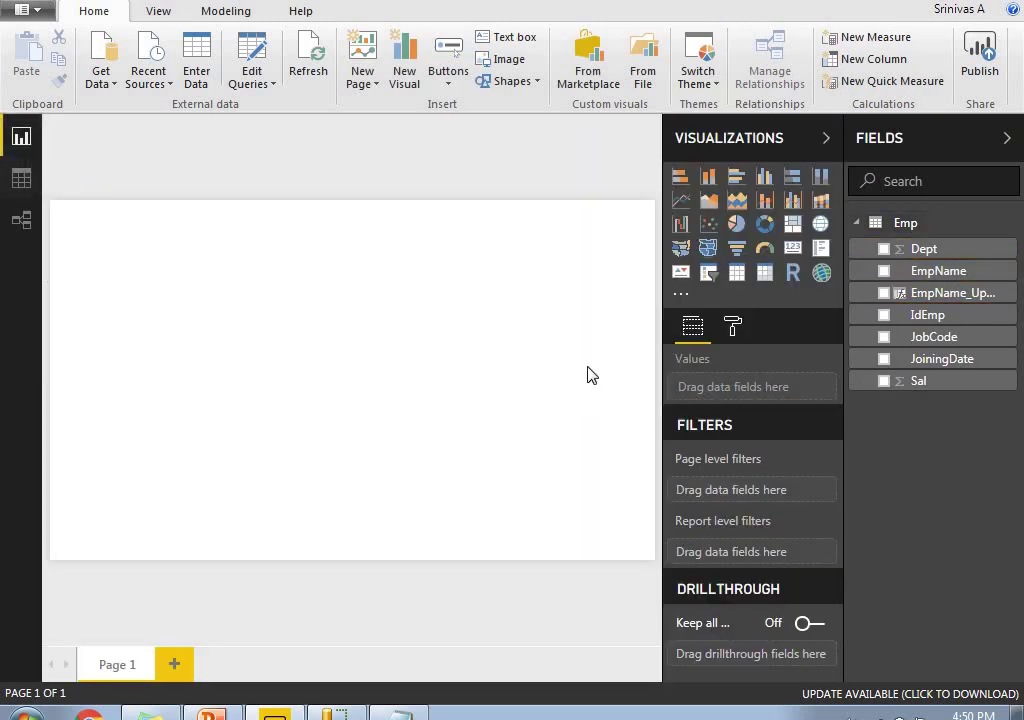
pyautogui.click(737, 276)
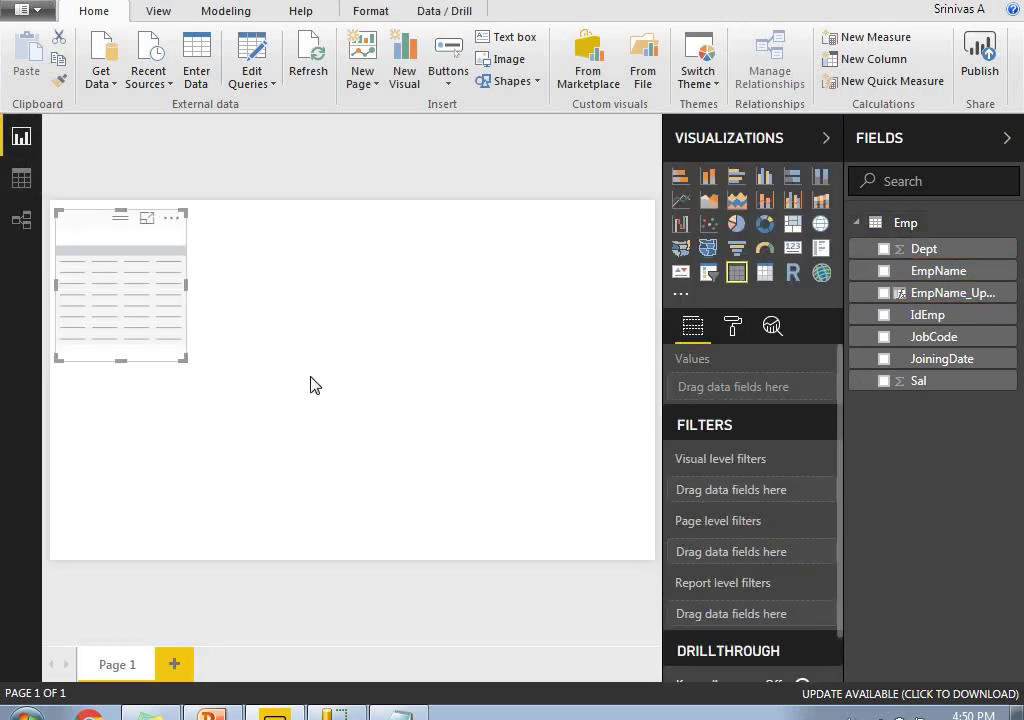
pyautogui.click(533, 487)
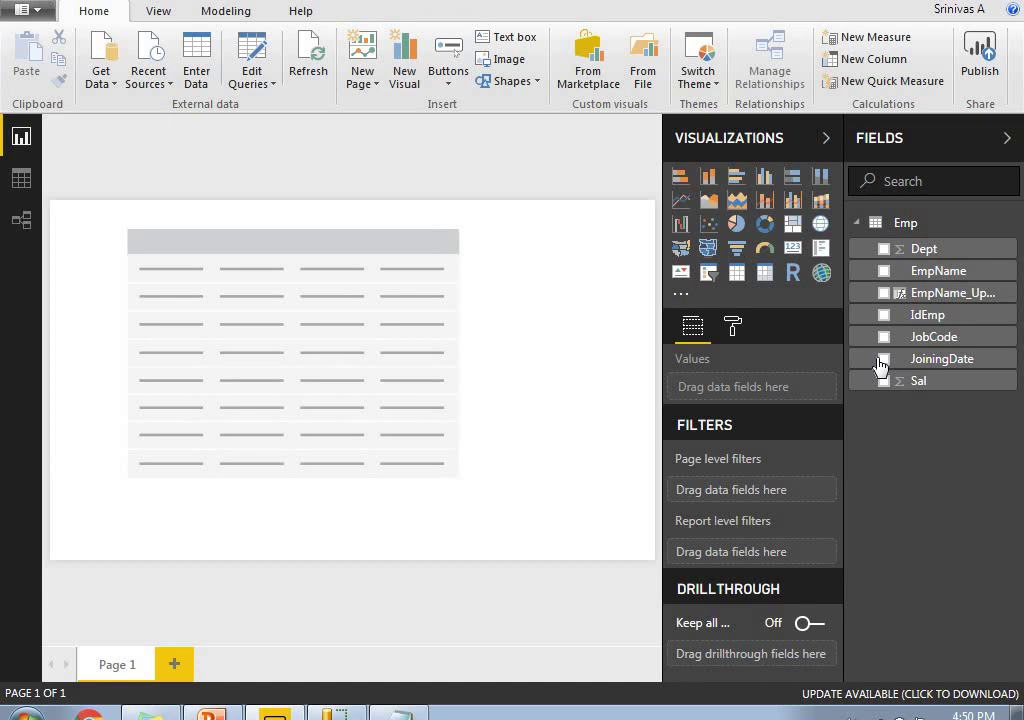
pyautogui.click(884, 294)
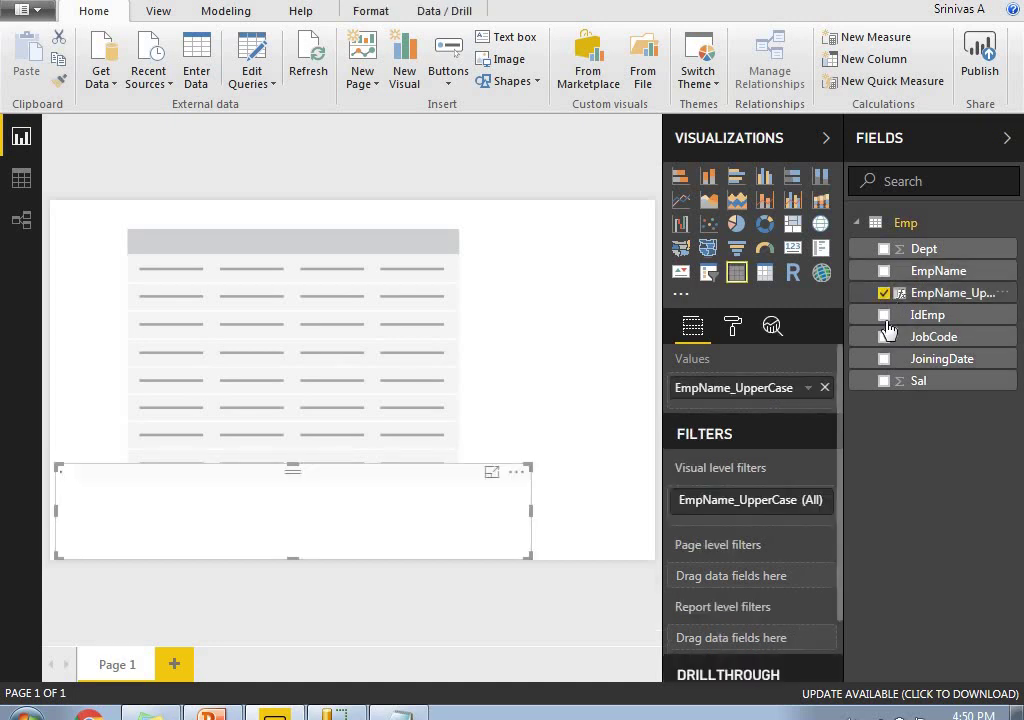
pyautogui.click(883, 315)
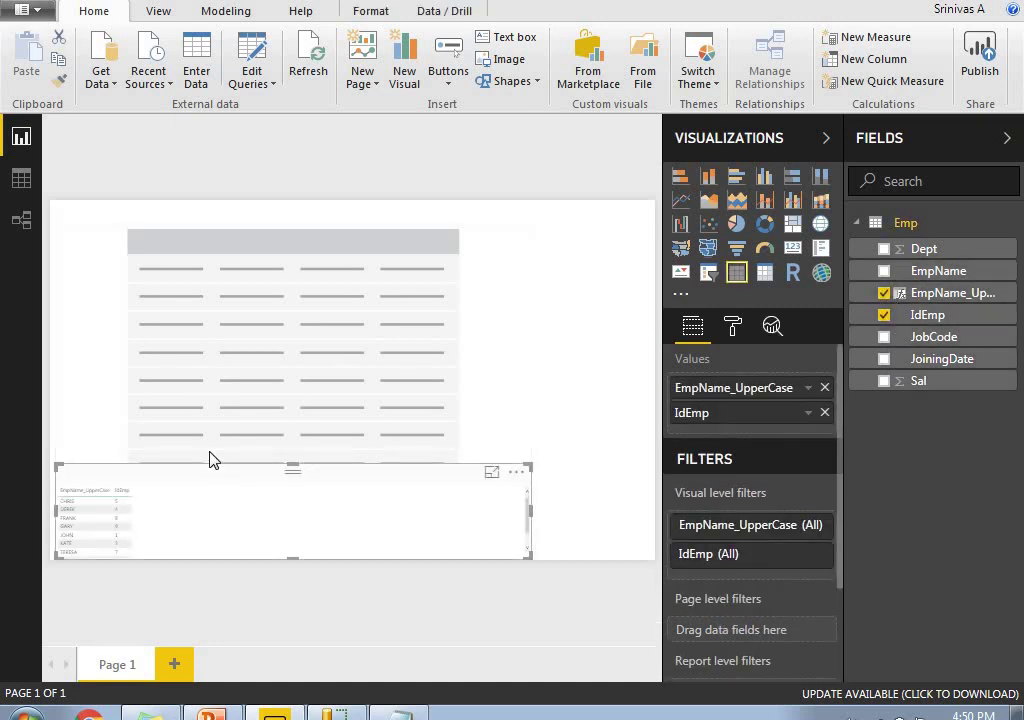
pyautogui.click(251, 247)
pyautogui.press('Delete')
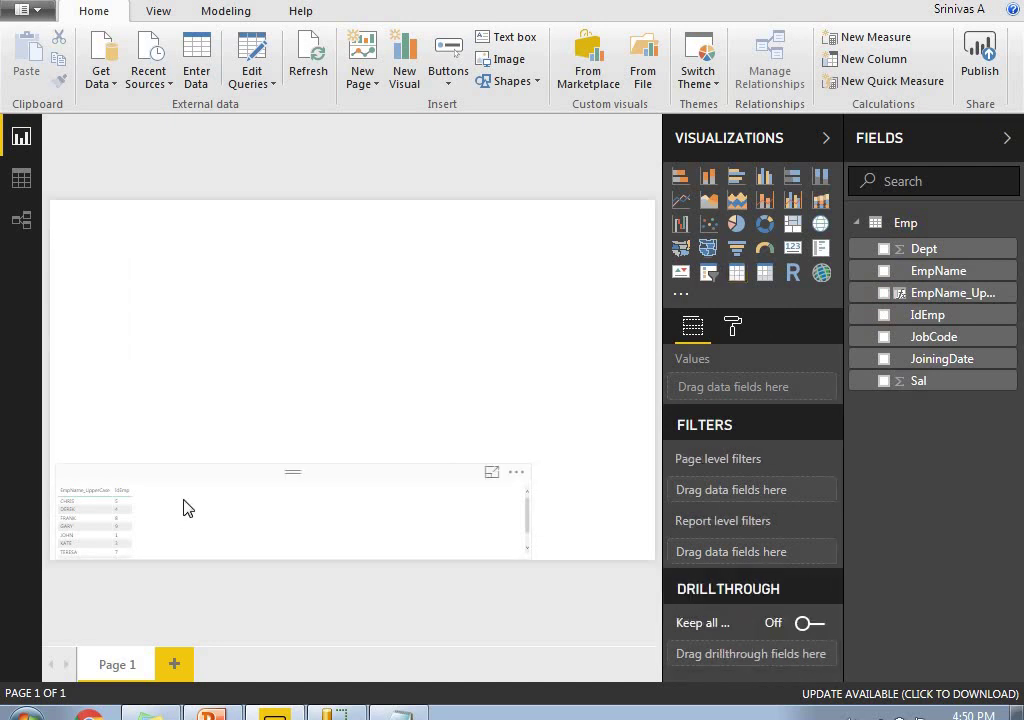
# Step: Move the table to the page top, make it taller, and add JobCode, JoiningDate and Sal
pyautogui.moveTo(176, 475); pyautogui.dragTo(178, 463)
pyautogui.moveTo(188, 255); pyautogui.dragTo(189, 254)
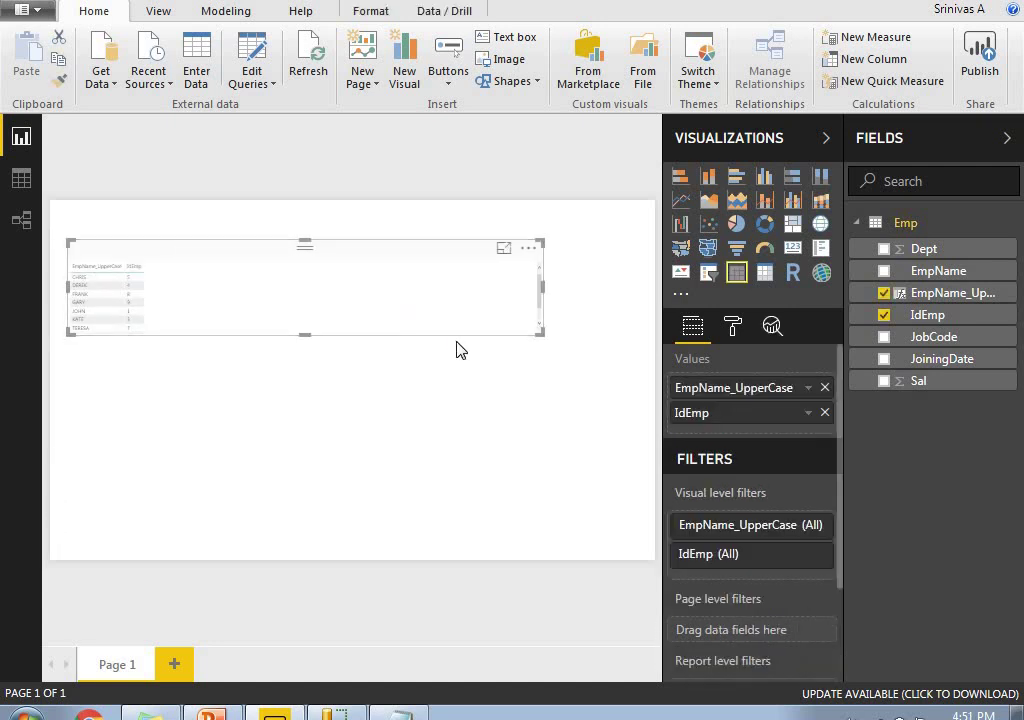
pyautogui.moveTo(303, 334); pyautogui.dragTo(304, 526)
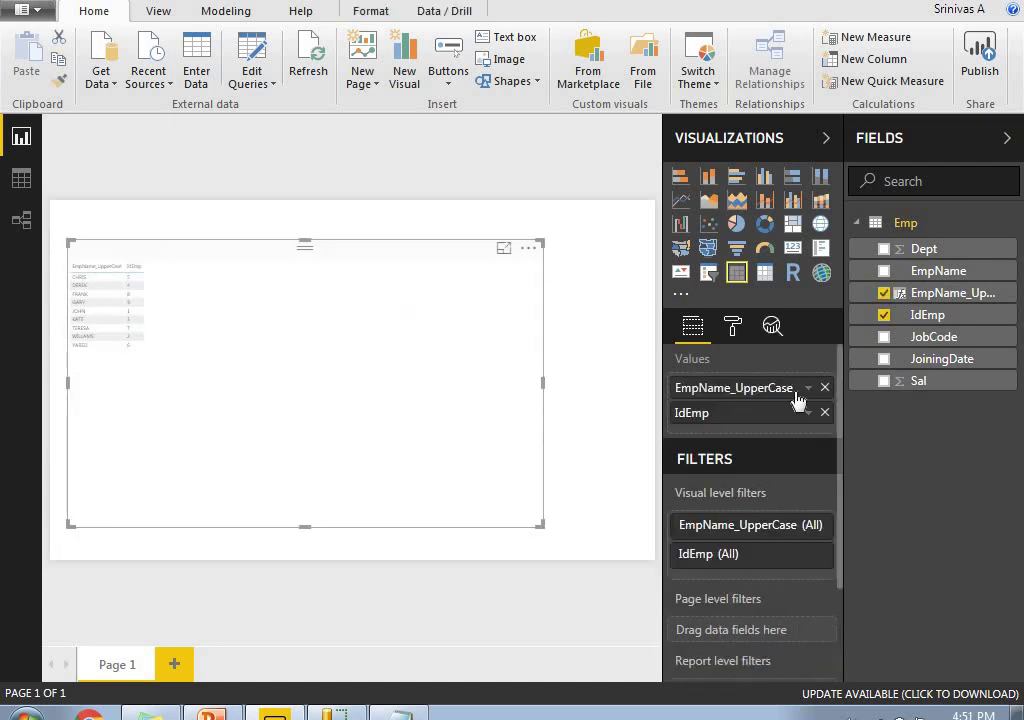
pyautogui.click(884, 338)
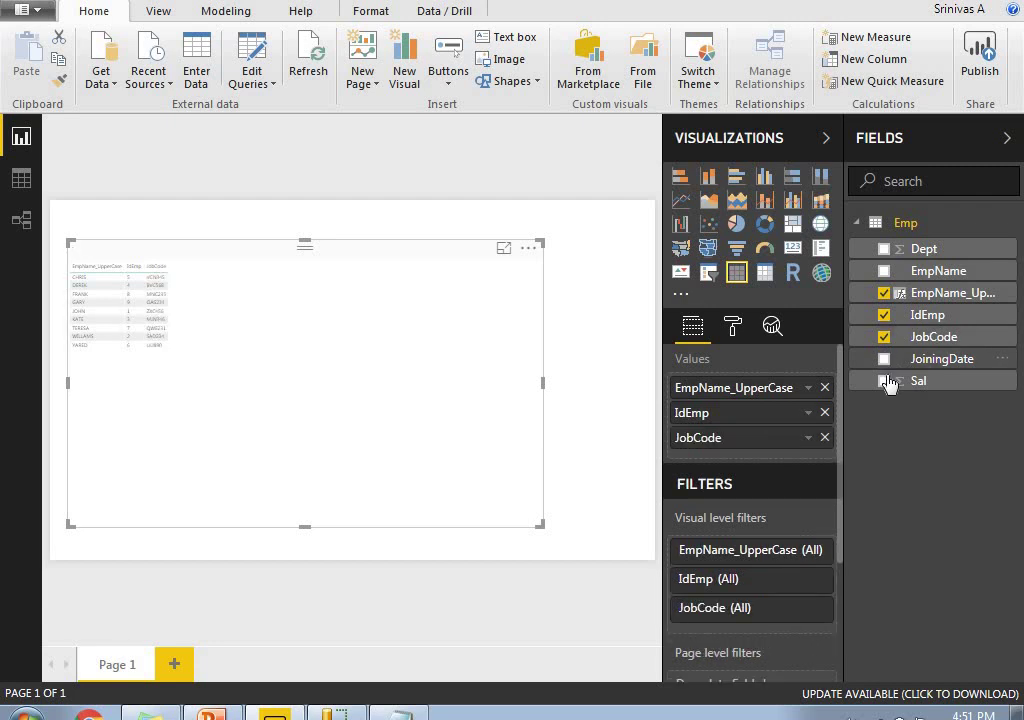
pyautogui.click(884, 359)
pyautogui.moveTo(655, 388); pyautogui.dragTo(789, 427)
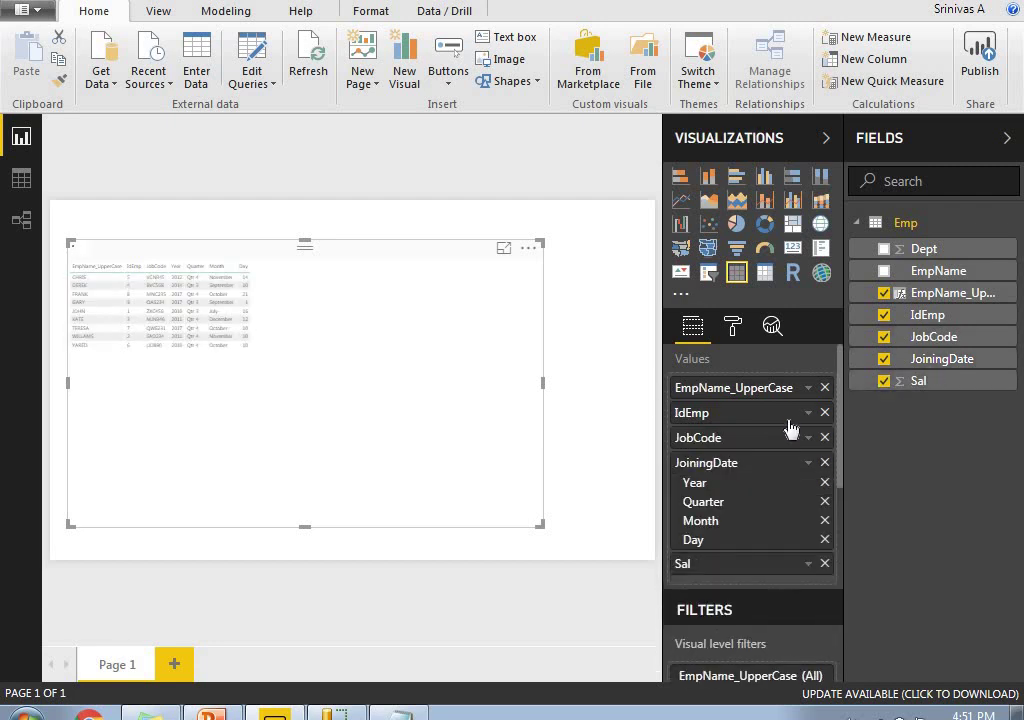
# Step: In the Format pane, raise the Values text size to 15, then show the table in Focus mode
pyautogui.click(732, 326)
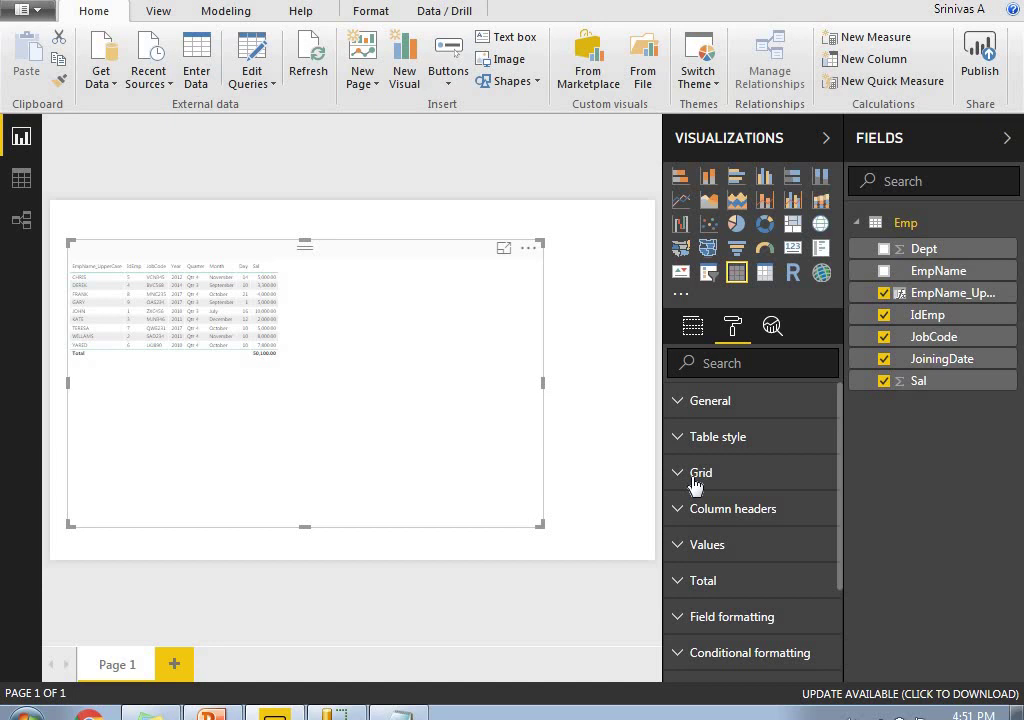
pyautogui.click(686, 545)
pyautogui.scroll(-5, 690, 555)
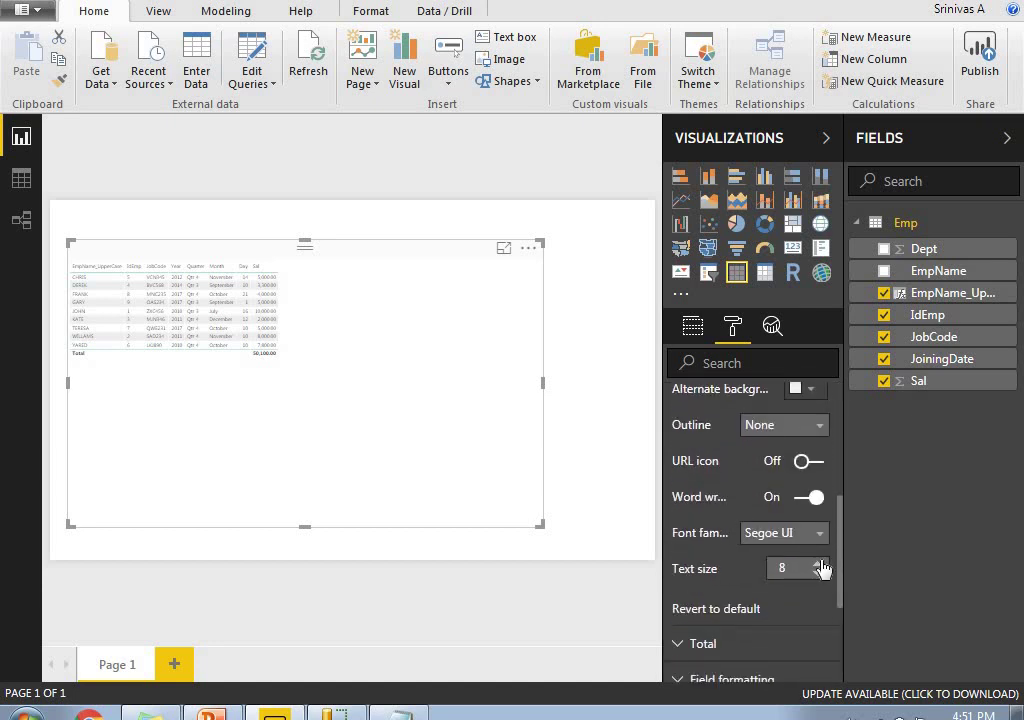
pyautogui.click(818, 564)
pyautogui.click(818, 564)
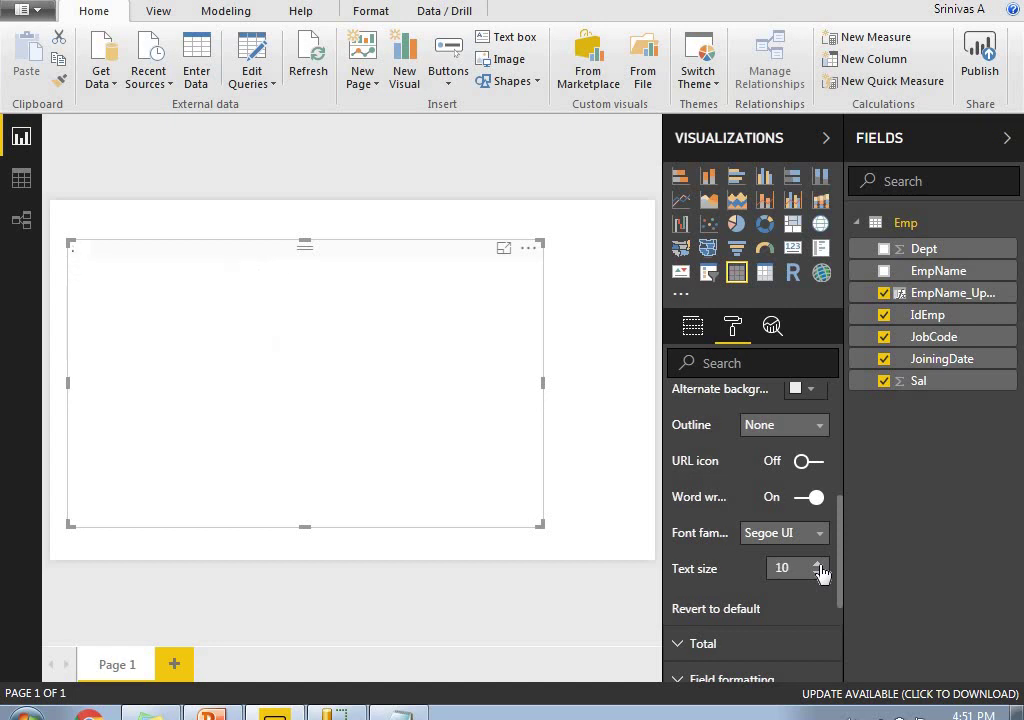
pyautogui.click(818, 564)
pyautogui.click(818, 564)
pyautogui.click(818, 564)
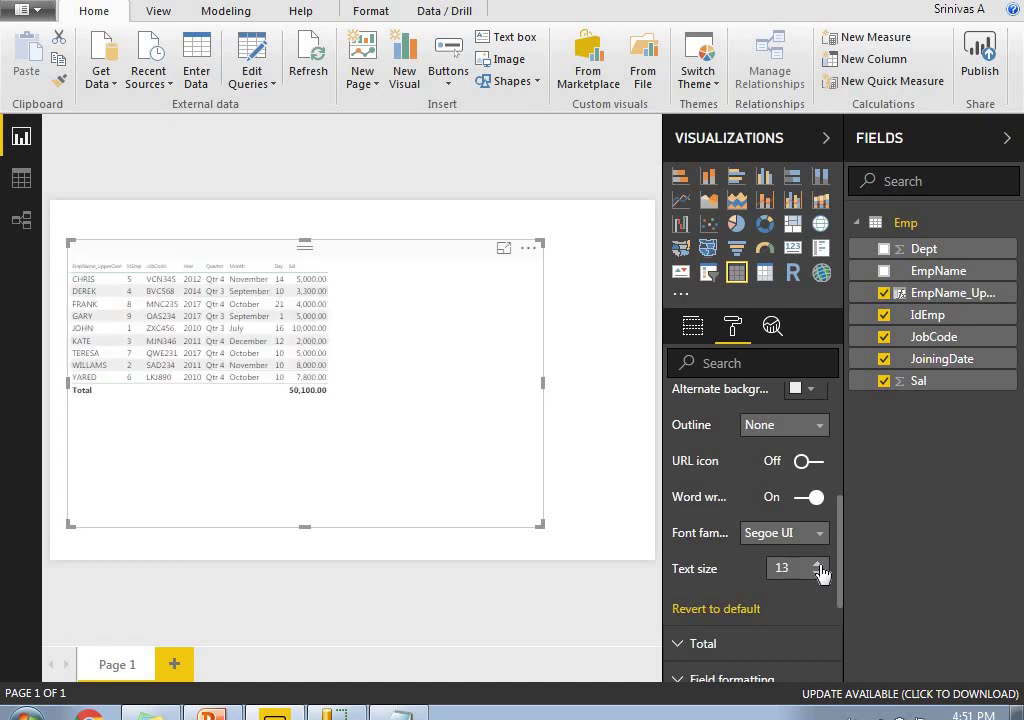
pyautogui.click(818, 564)
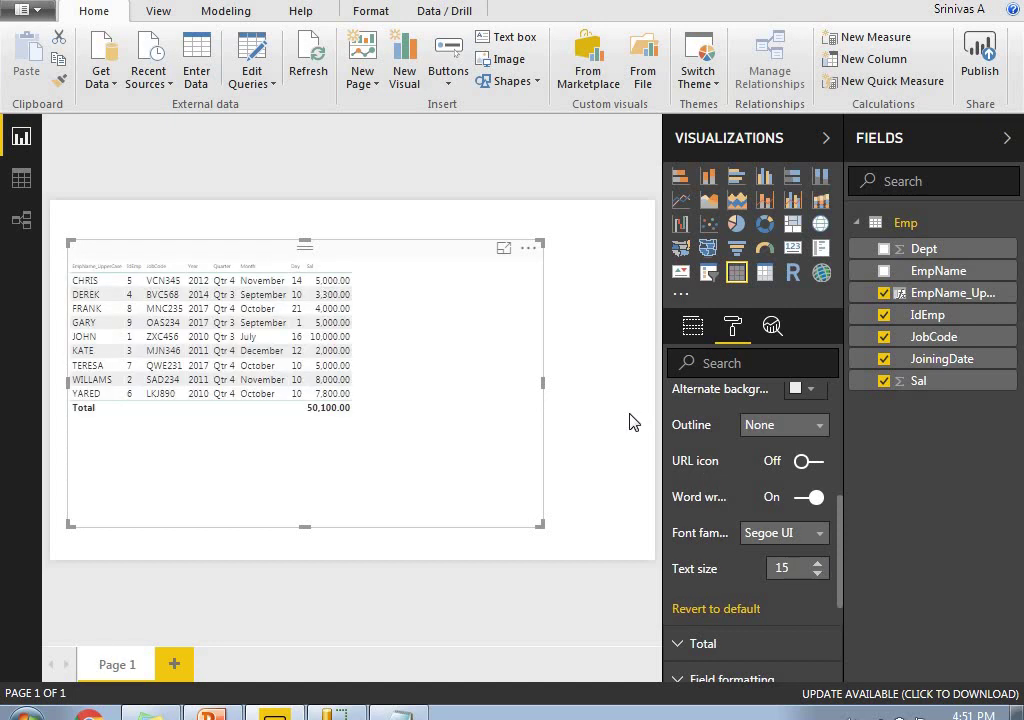
pyautogui.click(503, 251)
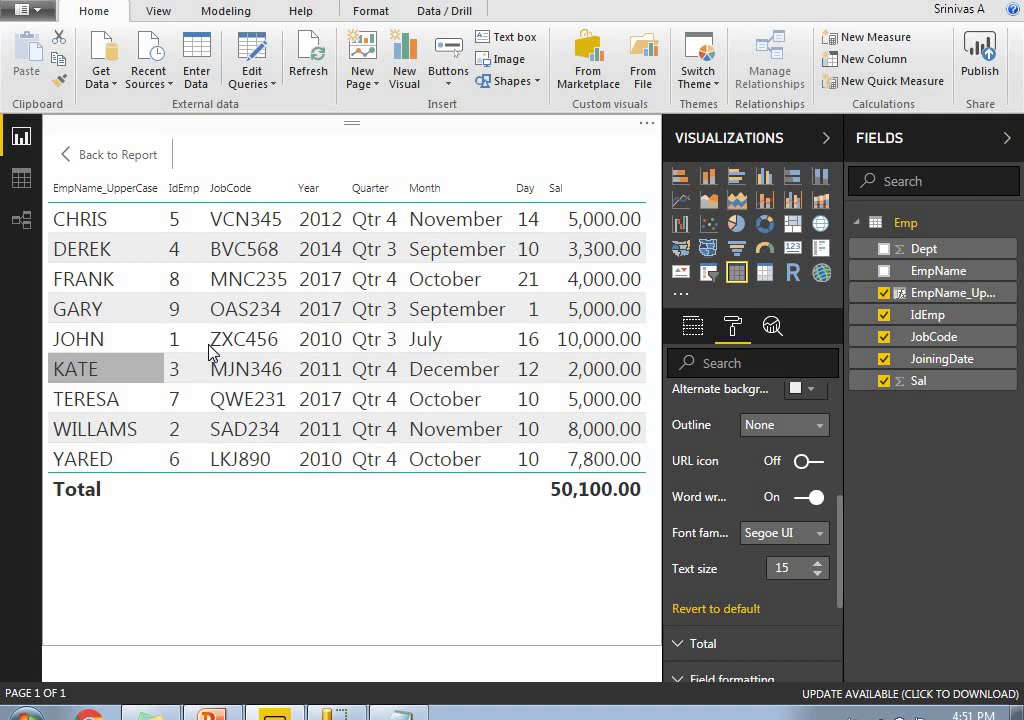
# Step: Exit Focus mode with Esc to return to Page 1
pyautogui.press('Escape')
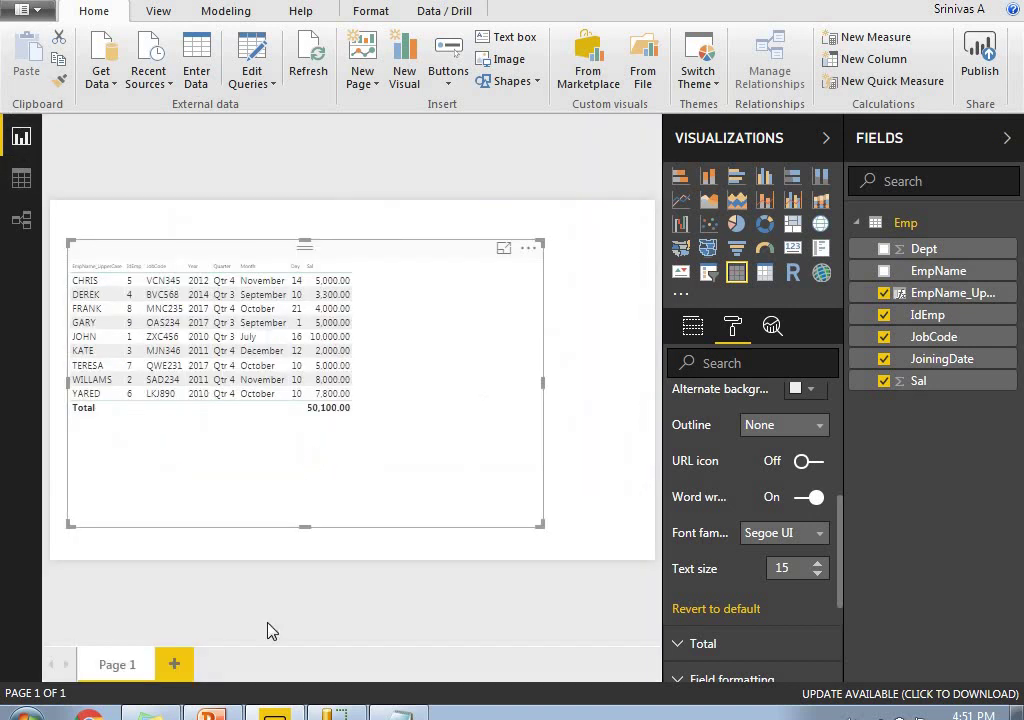